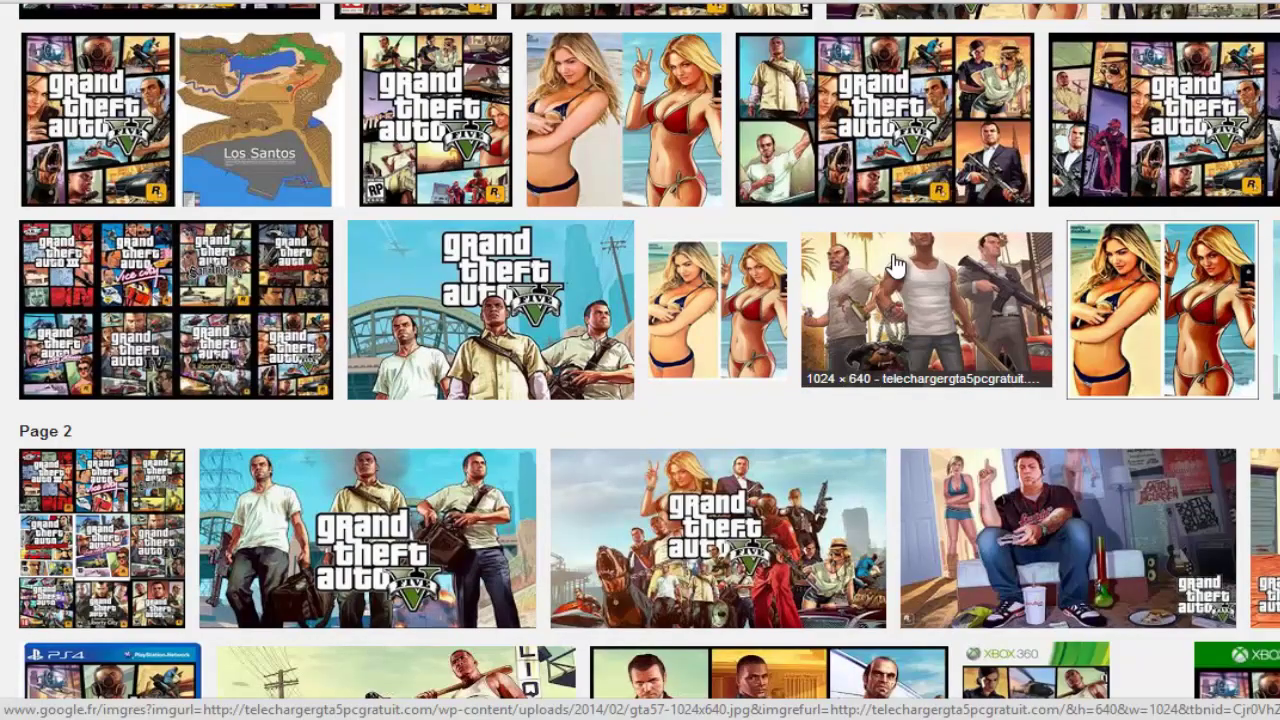
Step: Open the 1024 × 640 image of the three GTA 5 characters and save it as gta57-1024x640.jpg
left_click(957, 318)
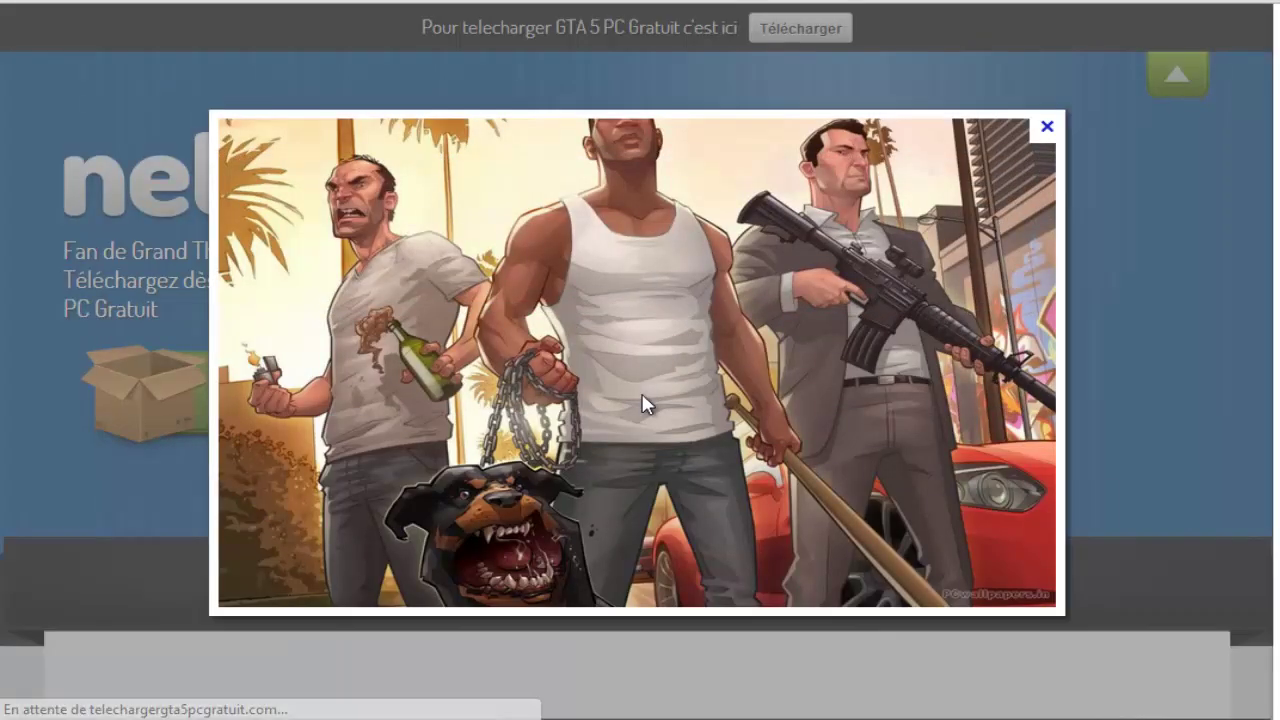
right_click(761, 406)
left_click(795, 418)
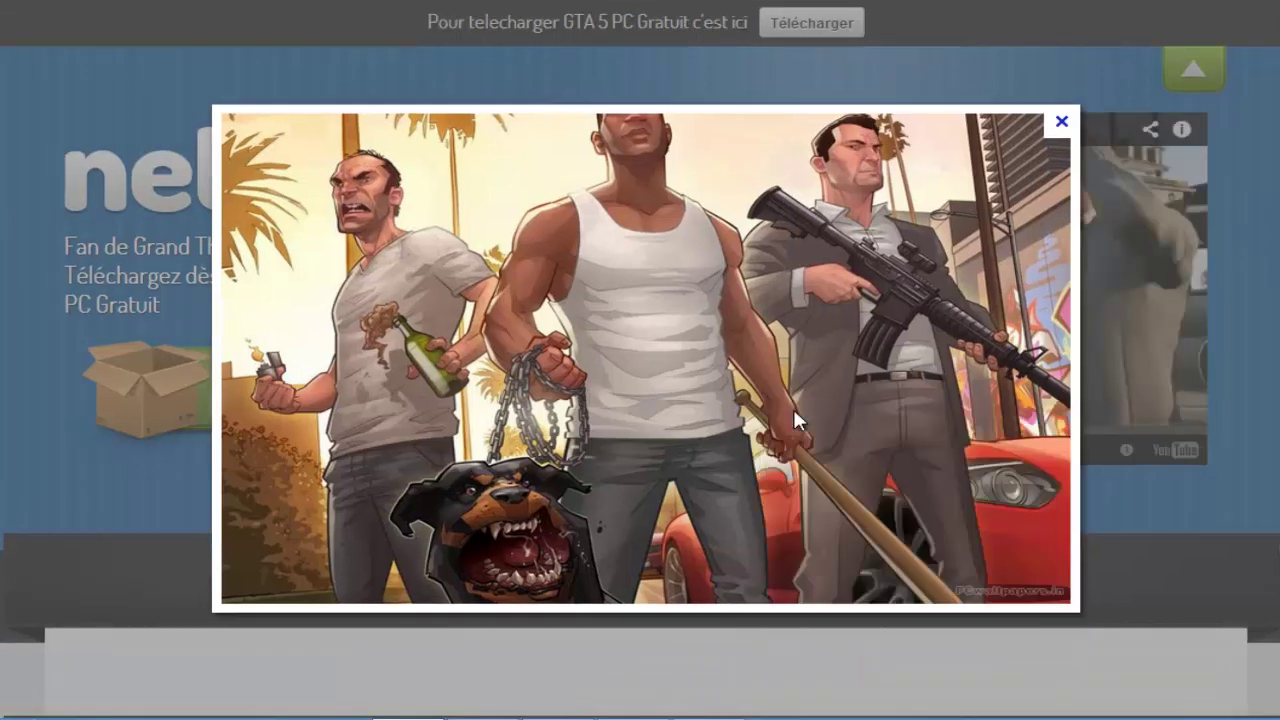
left_click(570, 402)
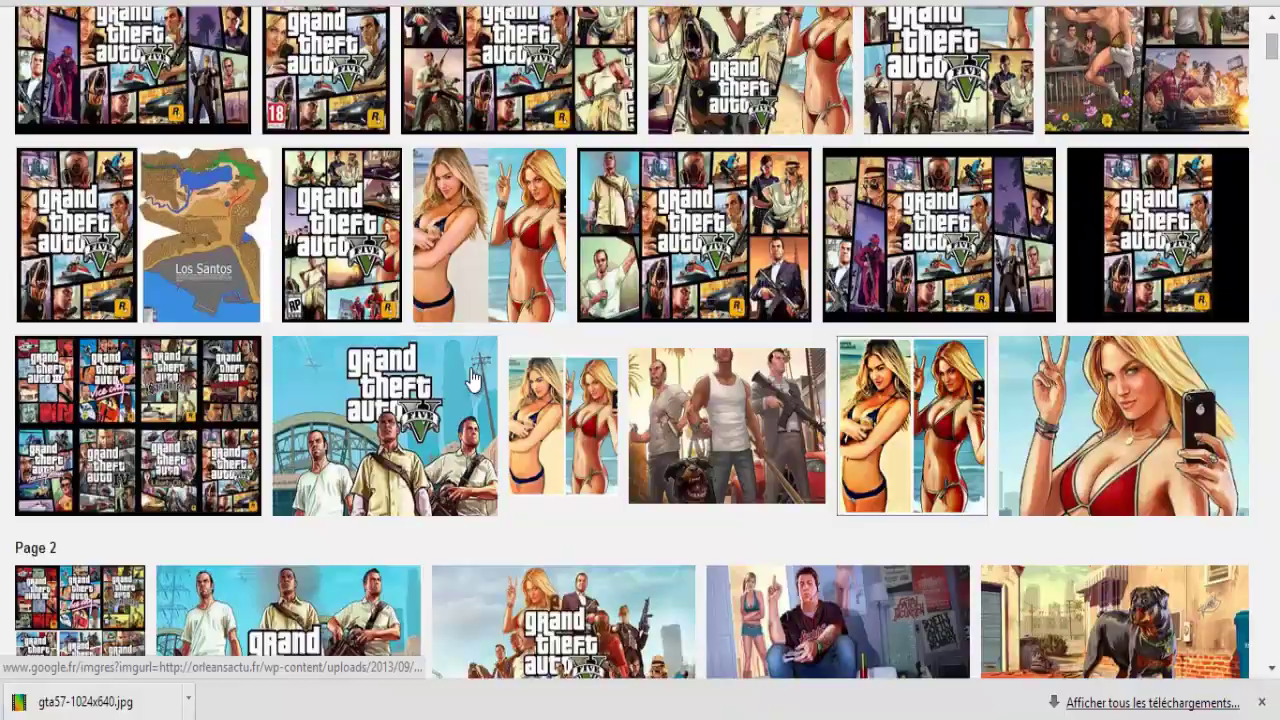
Step: Search for images of "gta 5 logo"
scroll(471, 380, "down", 3)
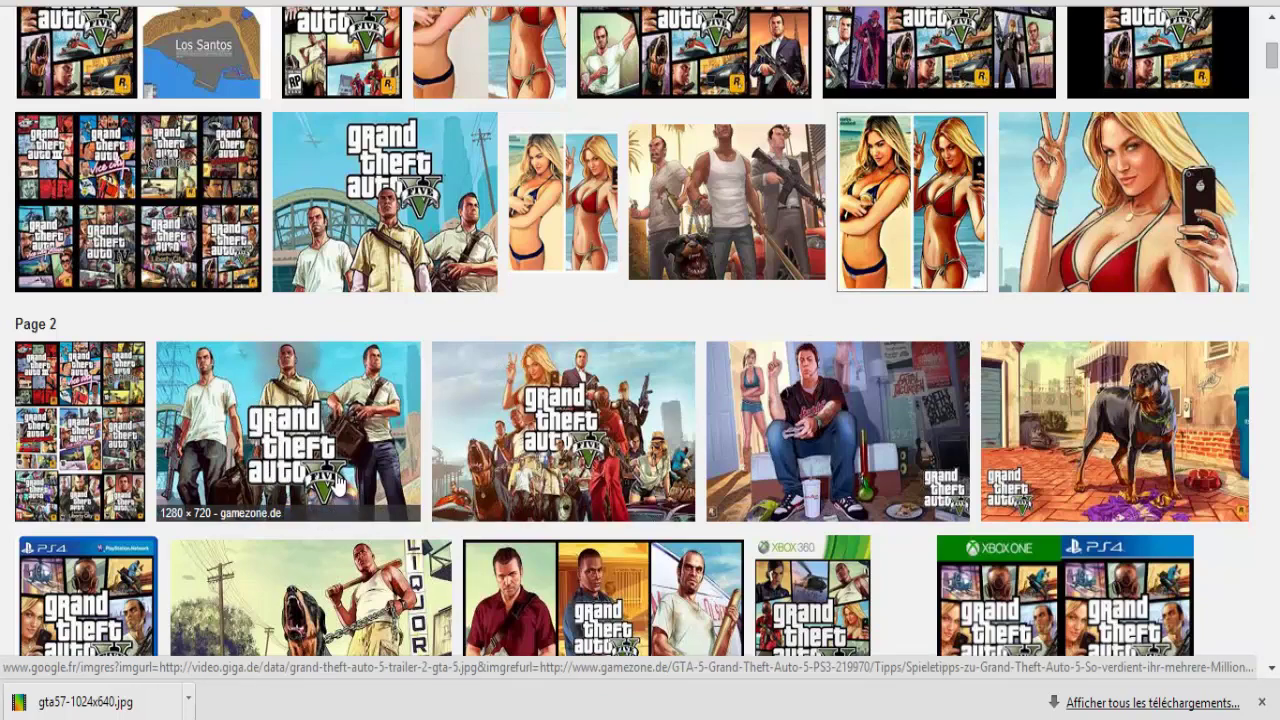
scroll(340, 490, "up", 5)
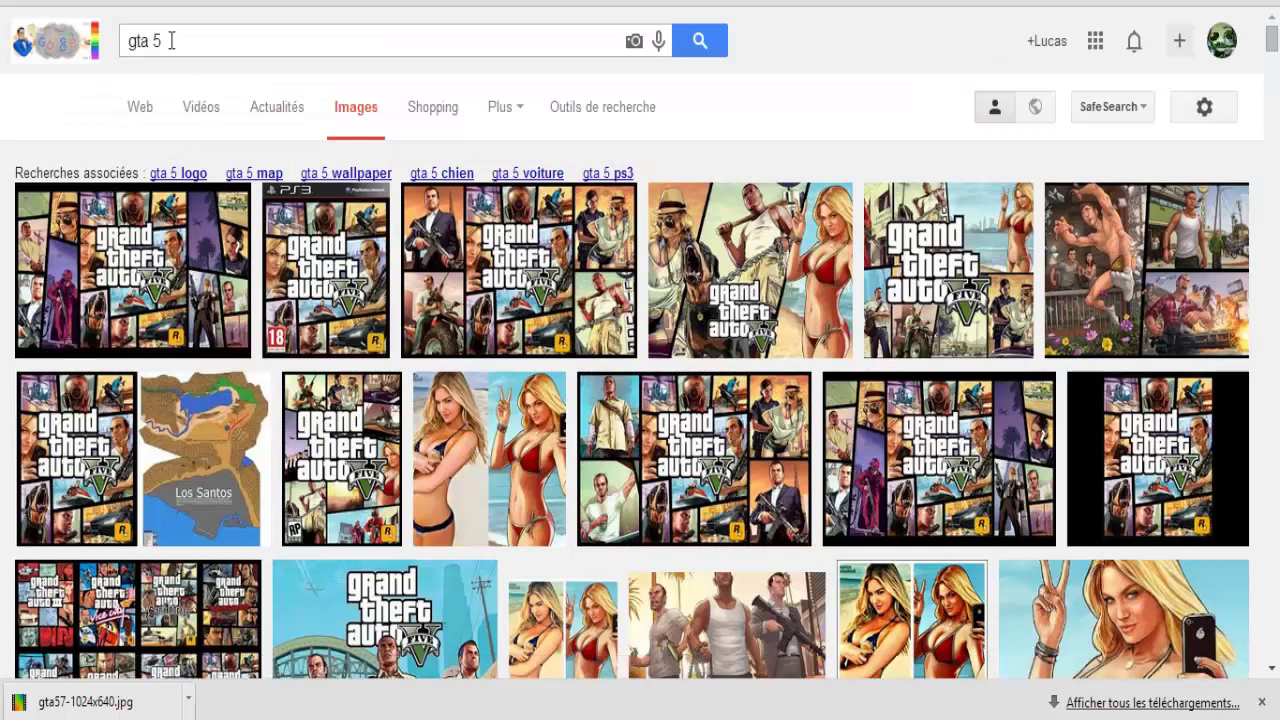
left_click(170, 41)
type("logo")
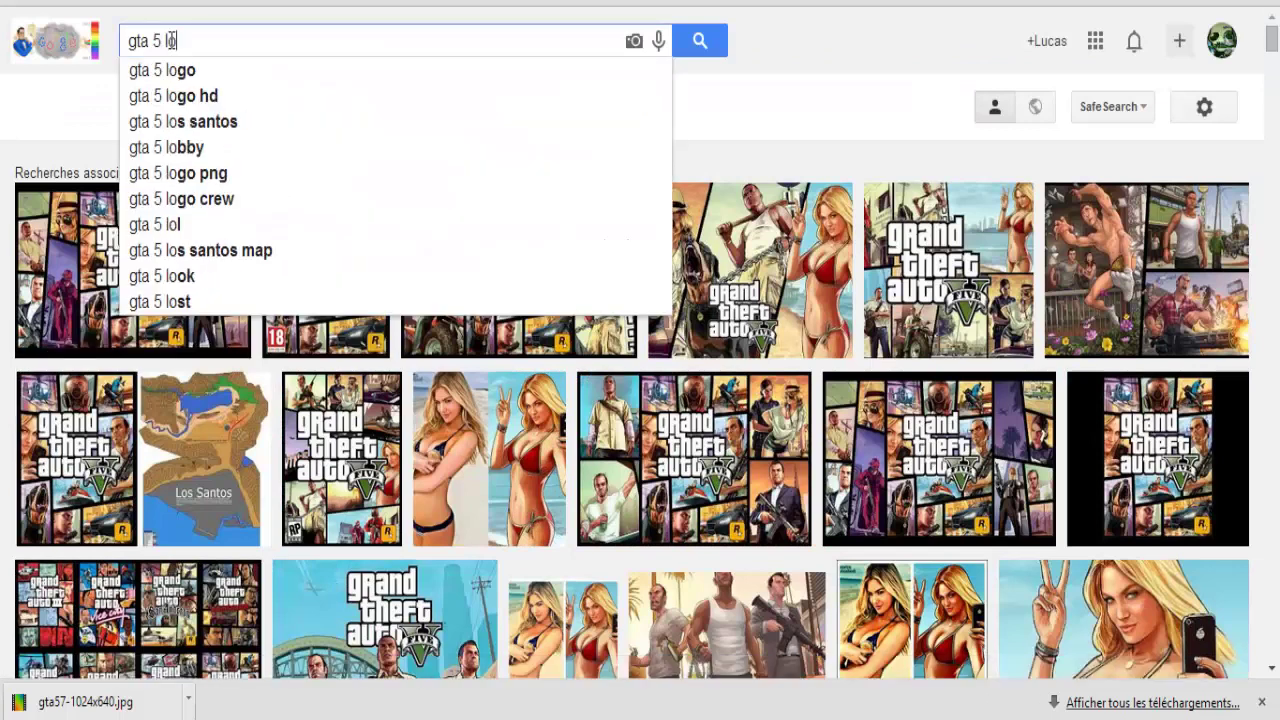
left_click(700, 41)
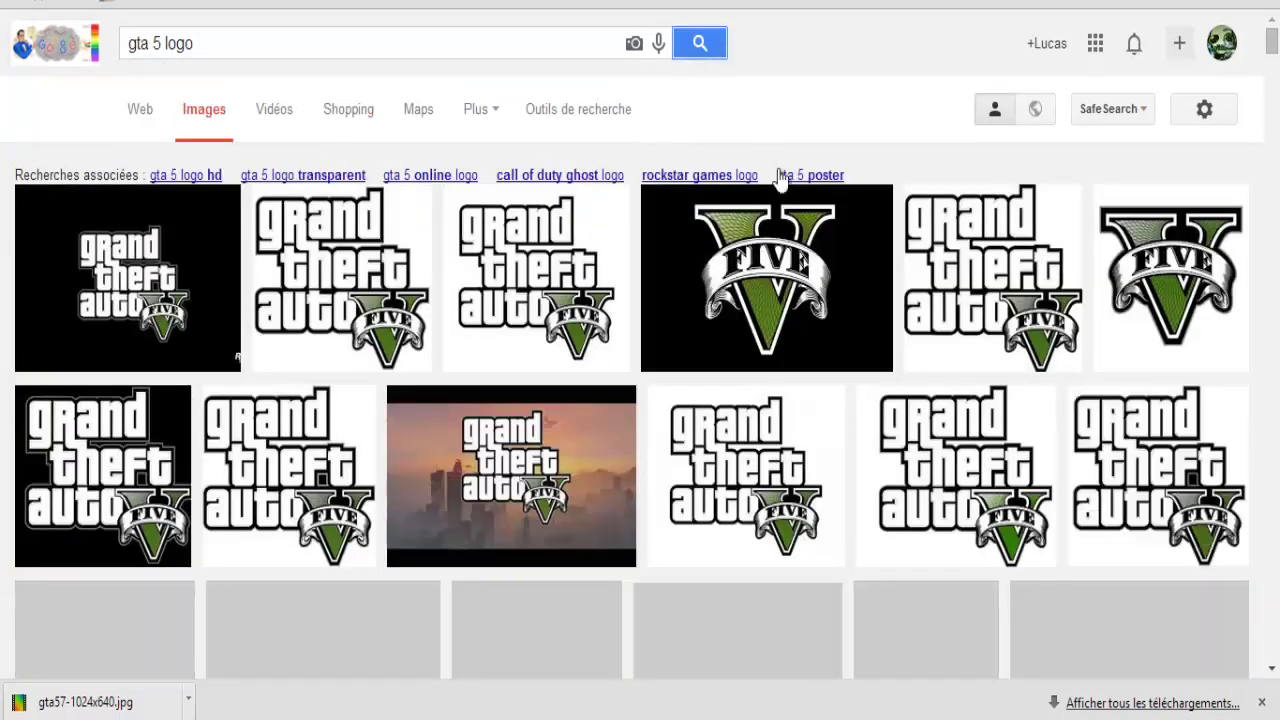
Step: Open the winged Grand Theft Auto V logo from page 4 of the results and save it as the PNG image 28kiohc
scroll(786, 314, "down", 15)
scroll(862, 312, "down", 10)
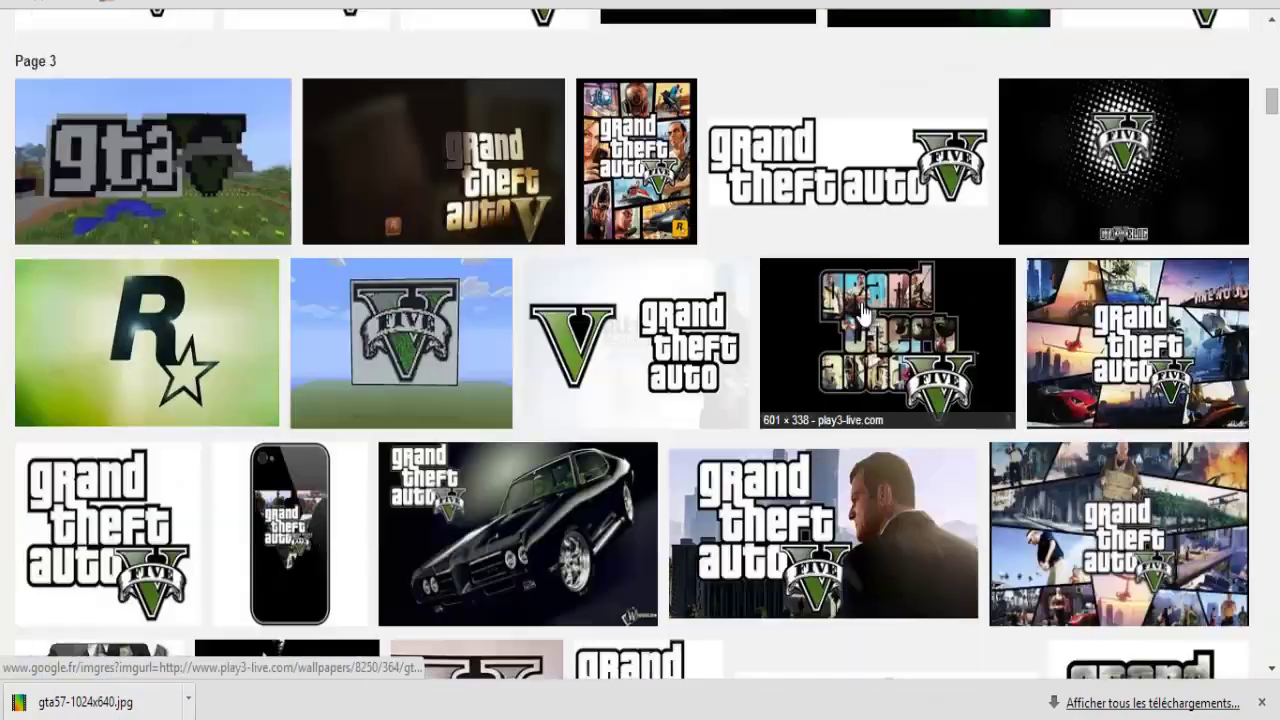
scroll(862, 312, "down", 5)
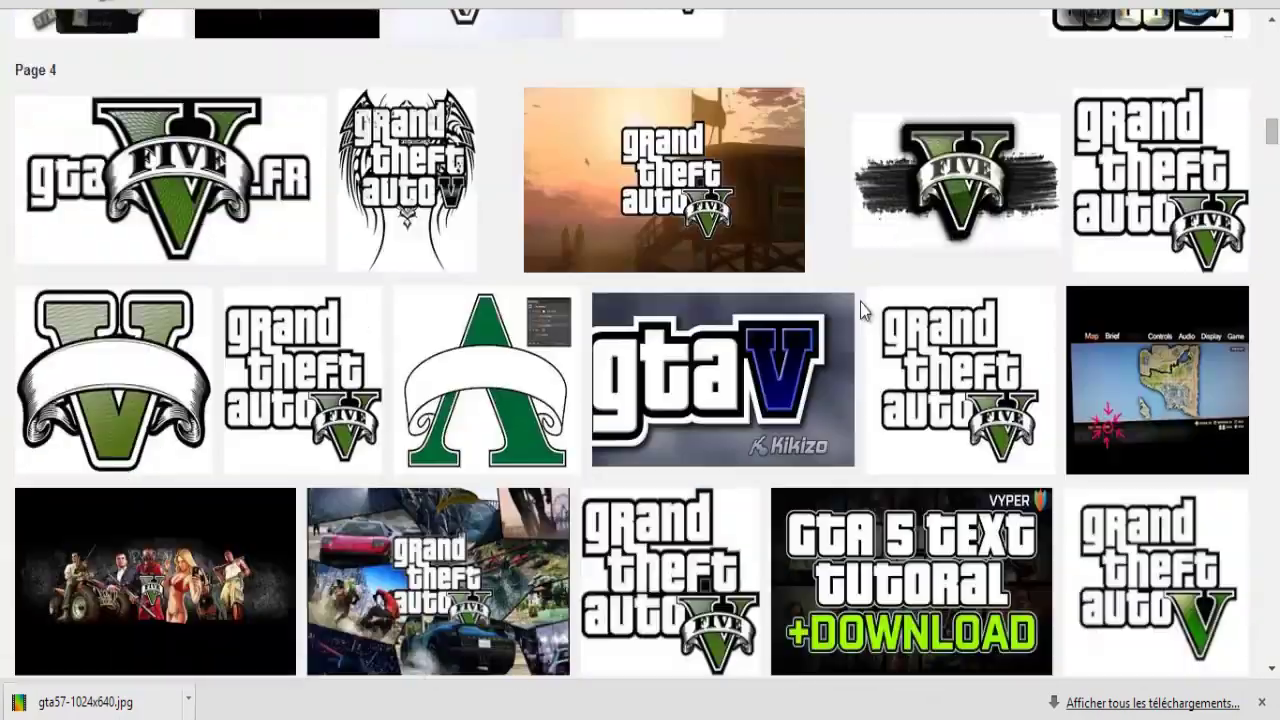
right_click(403, 150)
left_click(475, 180)
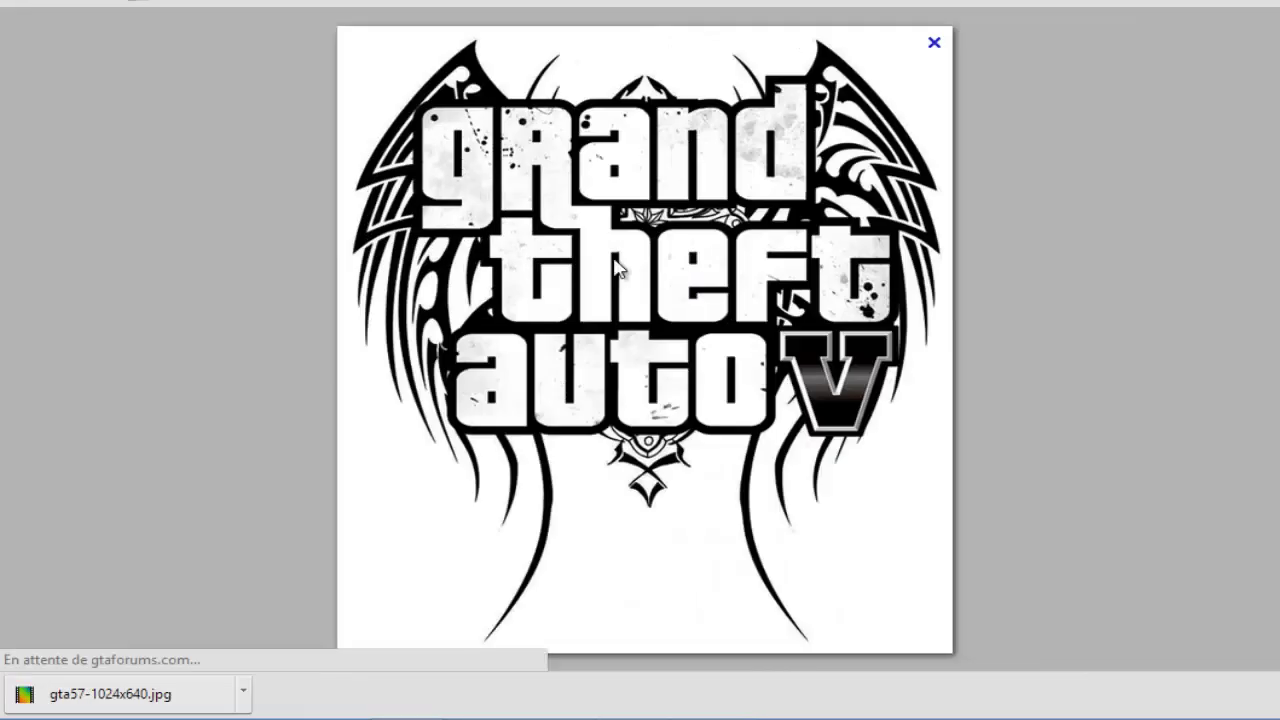
right_click(621, 272)
left_click(700, 280)
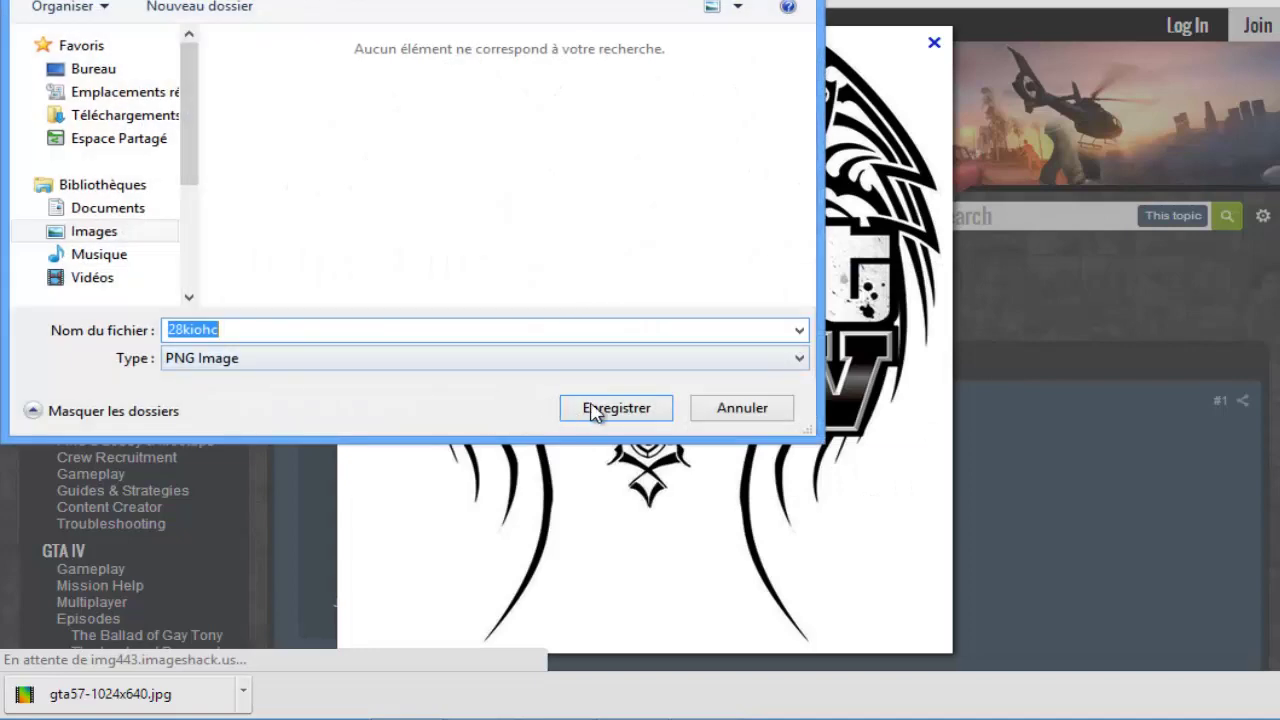
left_click(595, 409)
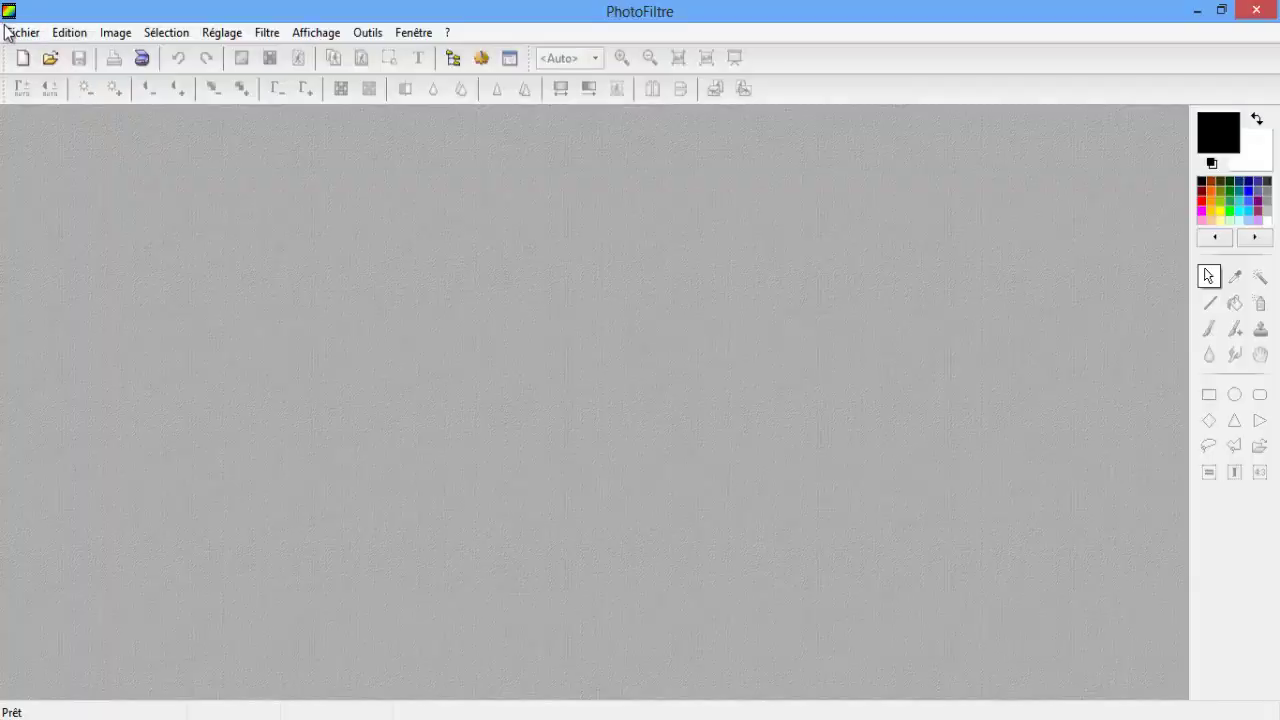
Step: Switch to PhotoFiltre and open gta57-1024x640 from the youtube folder in the Images library
left_click(12, 32)
left_click(48, 76)
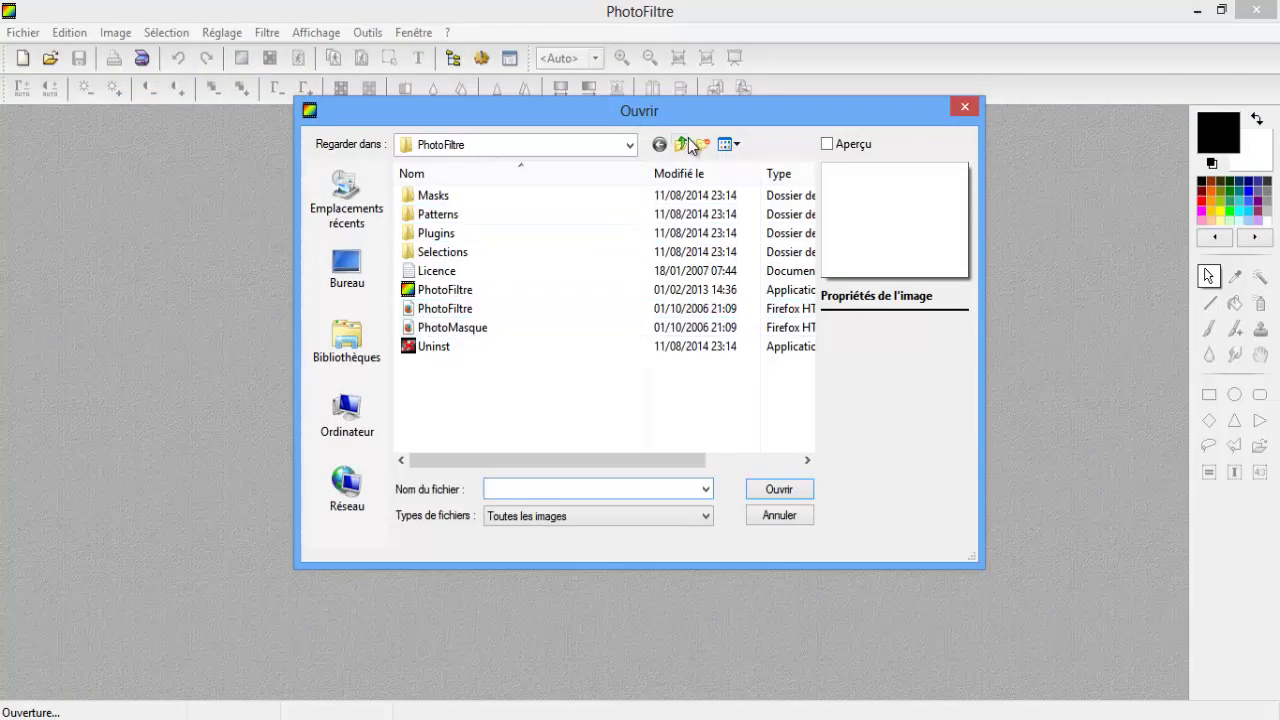
left_click(357, 368)
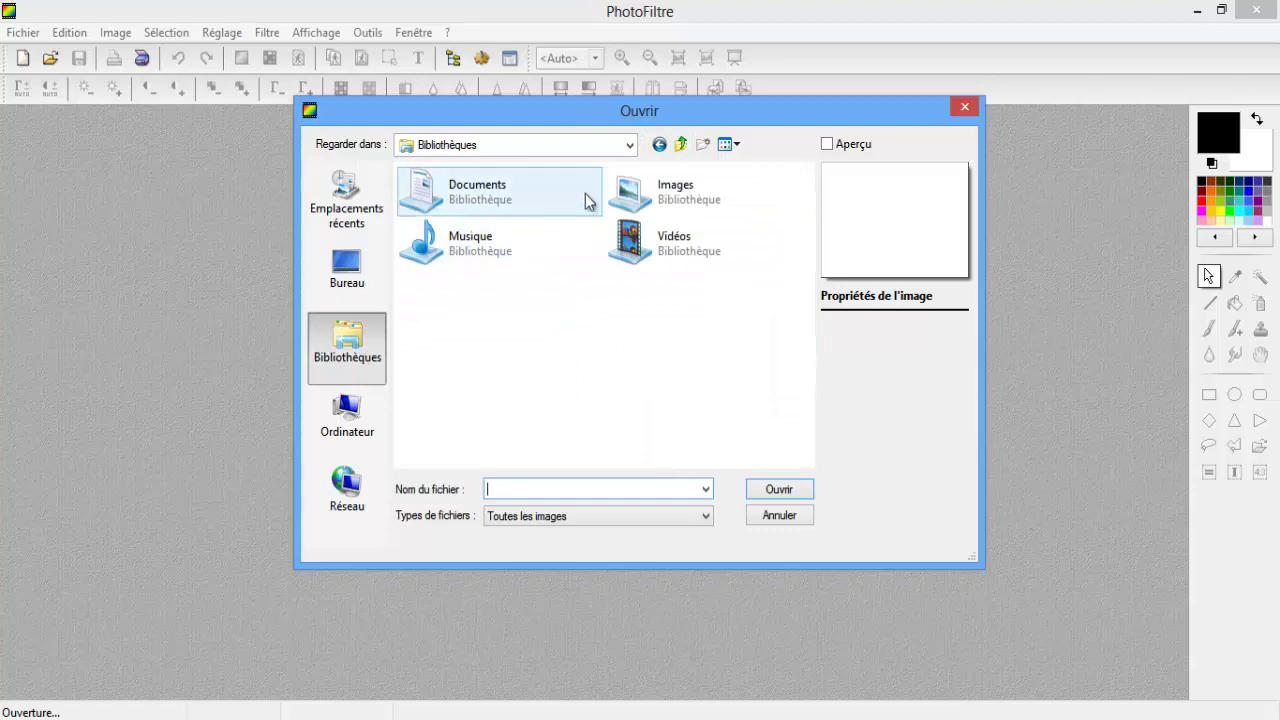
double_click(653, 198)
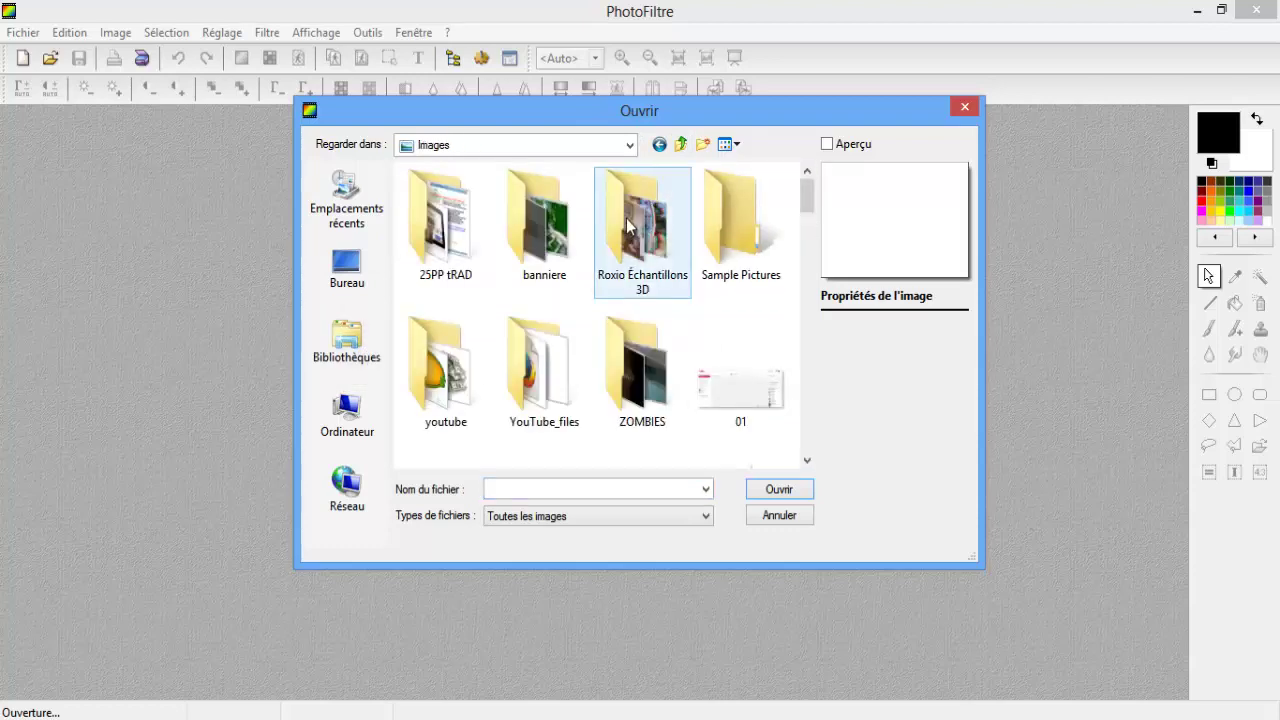
double_click(440, 368)
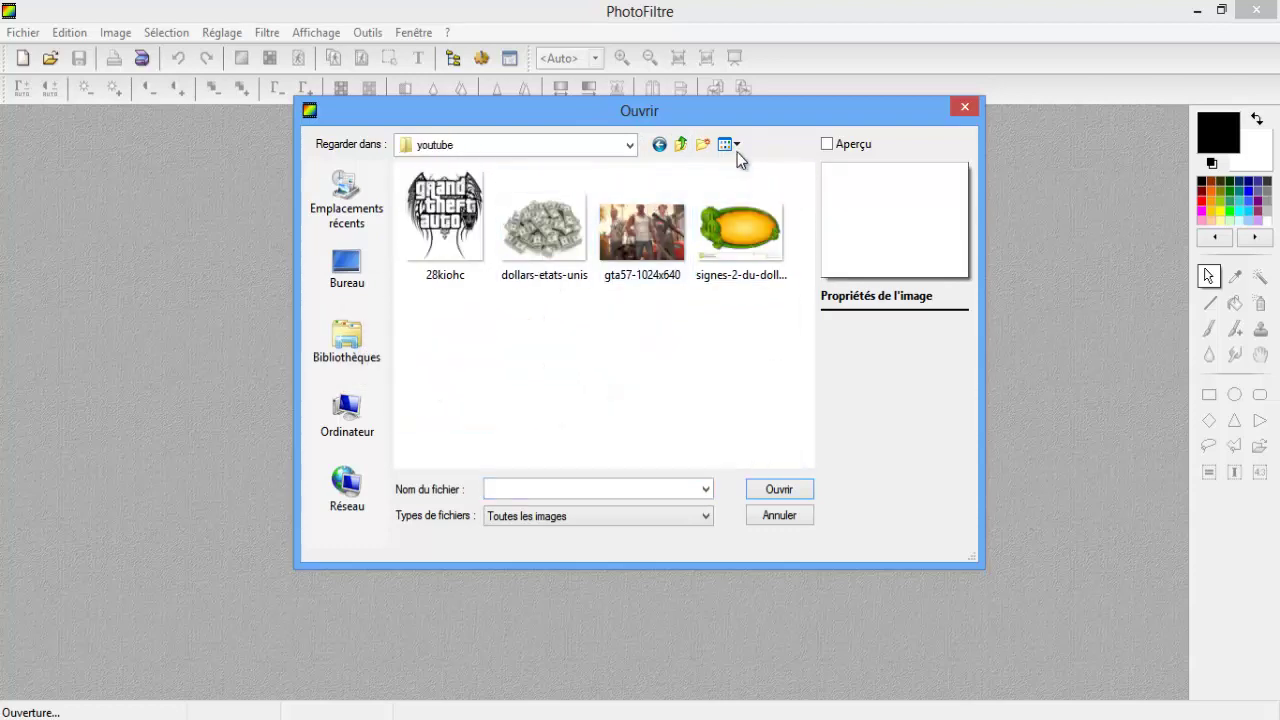
left_click(669, 239)
double_click(669, 239)
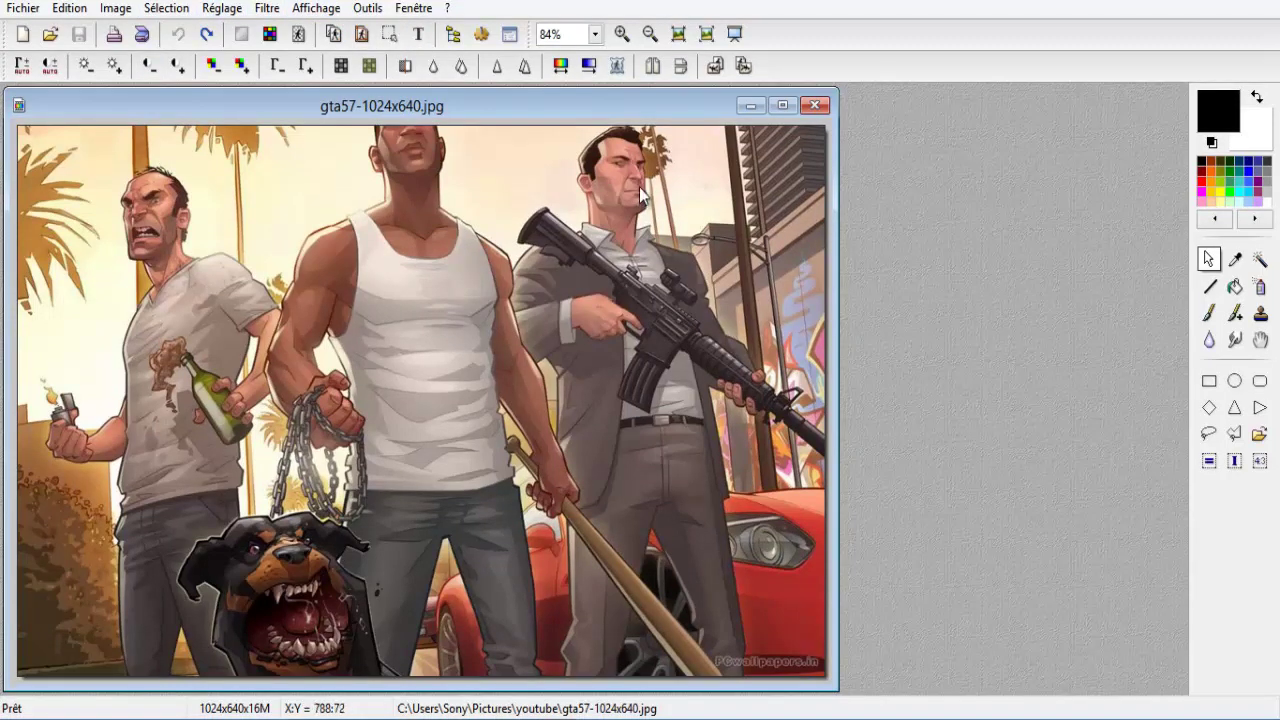
Step: Open the image dollars-etats-unis from the youtube folder
left_click(22, 8)
mouse_move(69, 8)
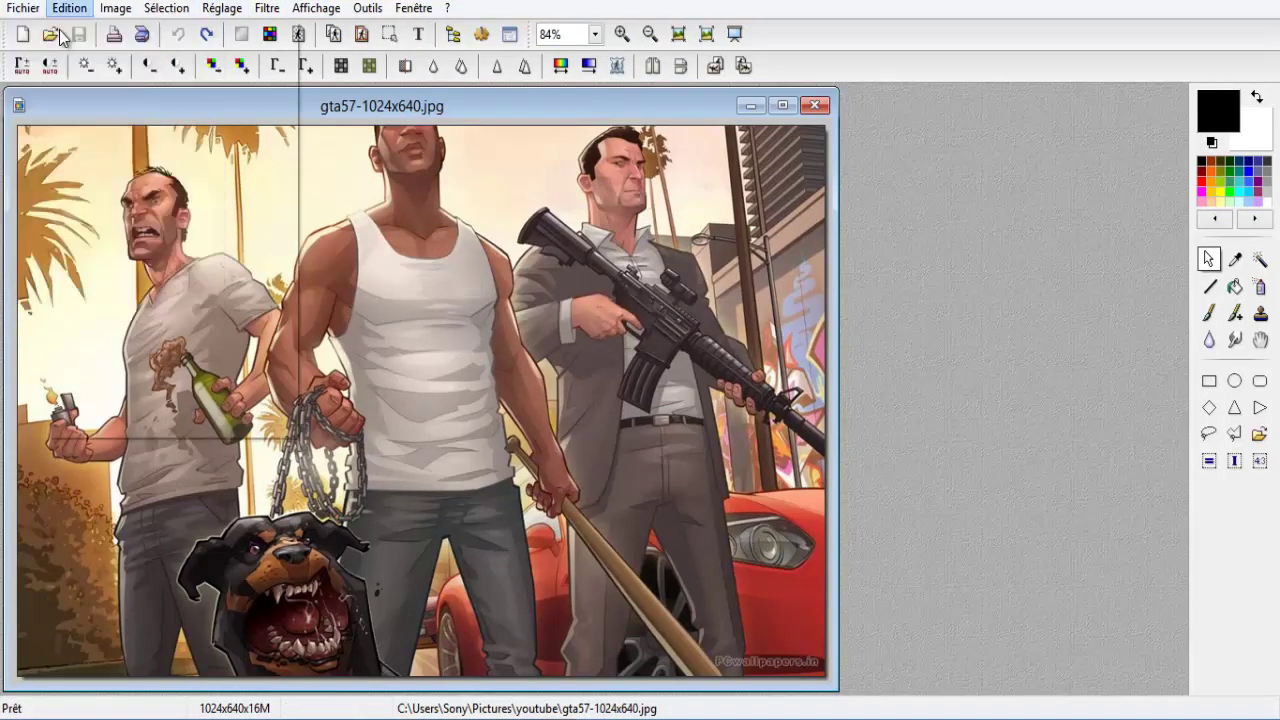
left_click(22, 8)
left_click(40, 49)
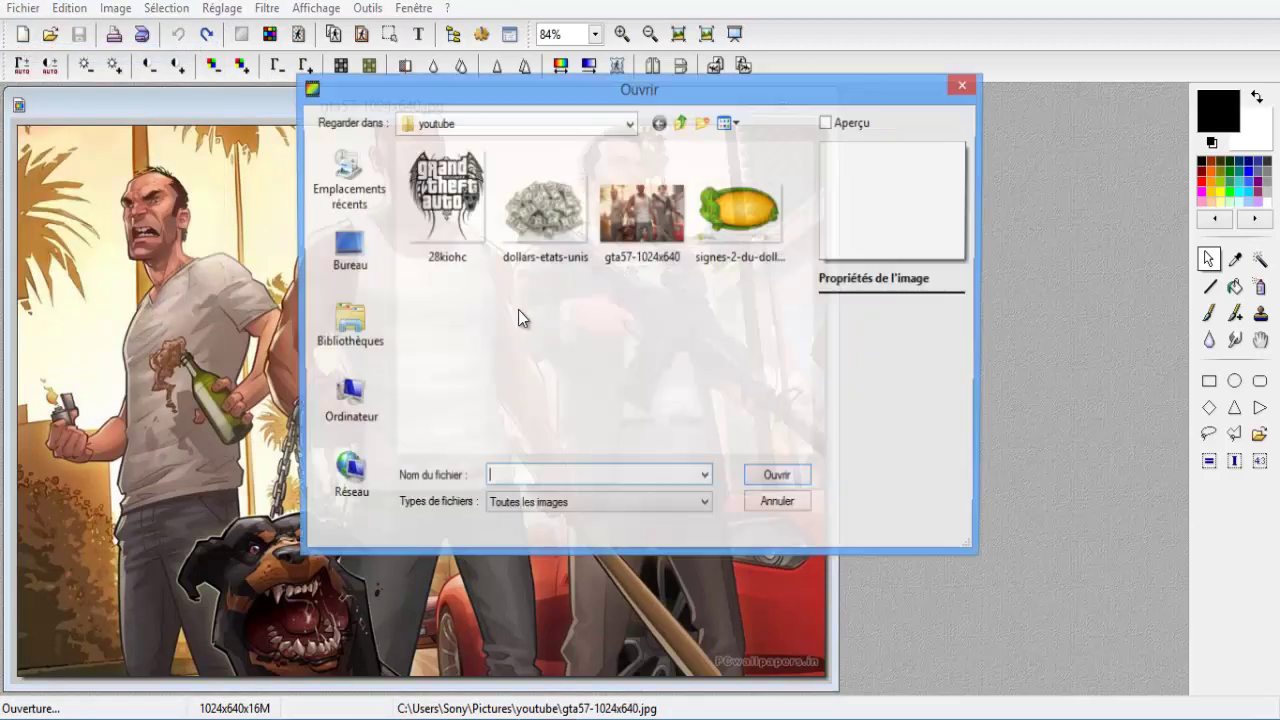
left_click(555, 200)
double_click(555, 200)
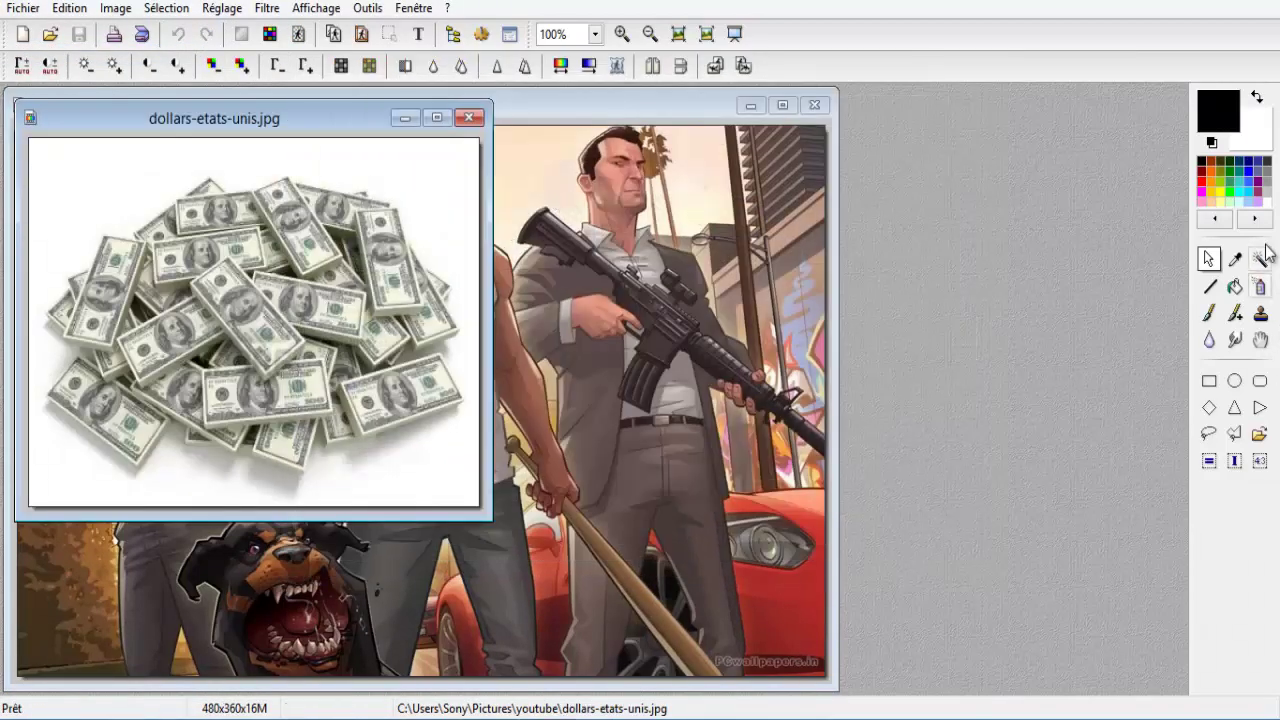
Step: Select the white background around the banknotes with the magic wand, invert the selection, and copy the pile of banknotes
left_click(1259, 259)
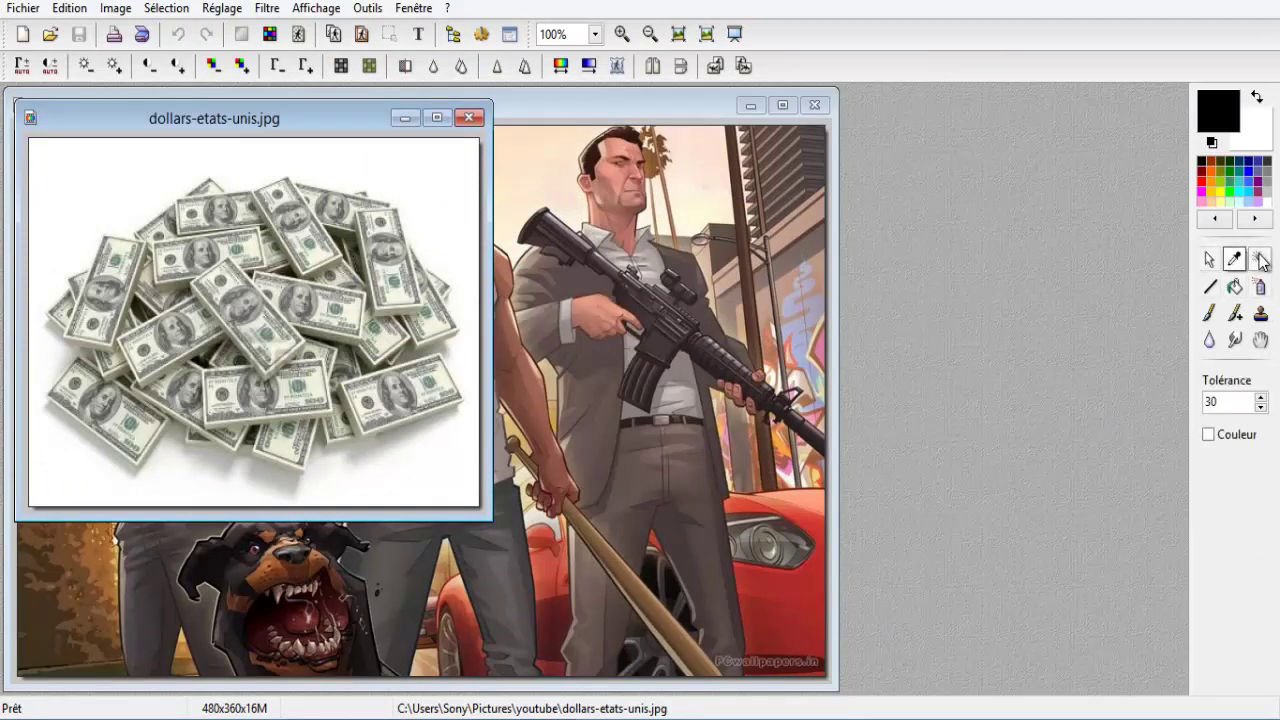
left_click(457, 222)
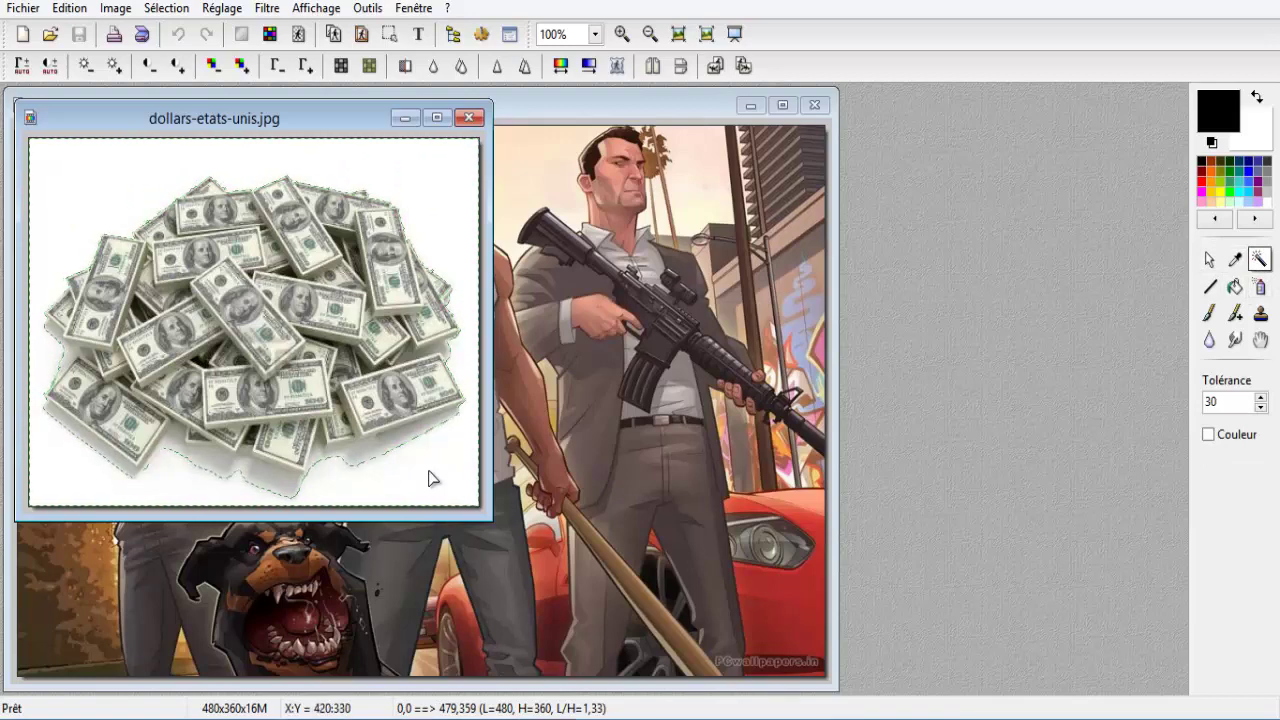
right_click(337, 343)
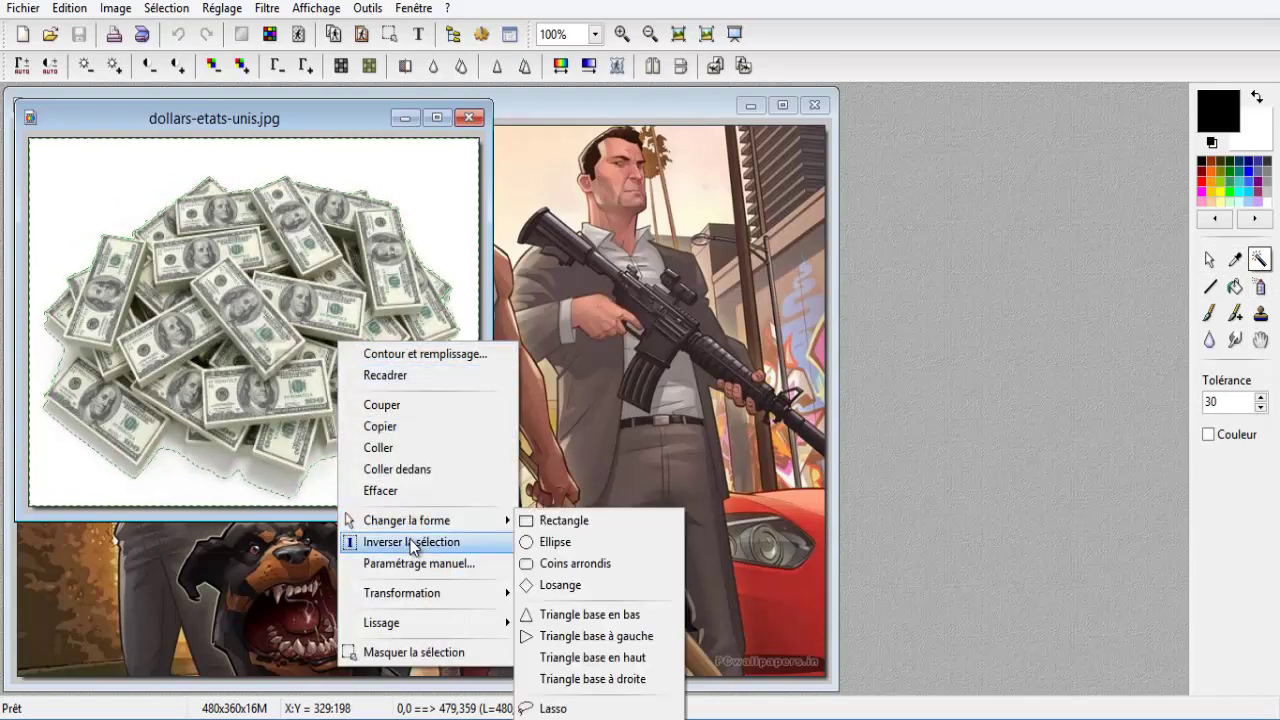
left_click(411, 541)
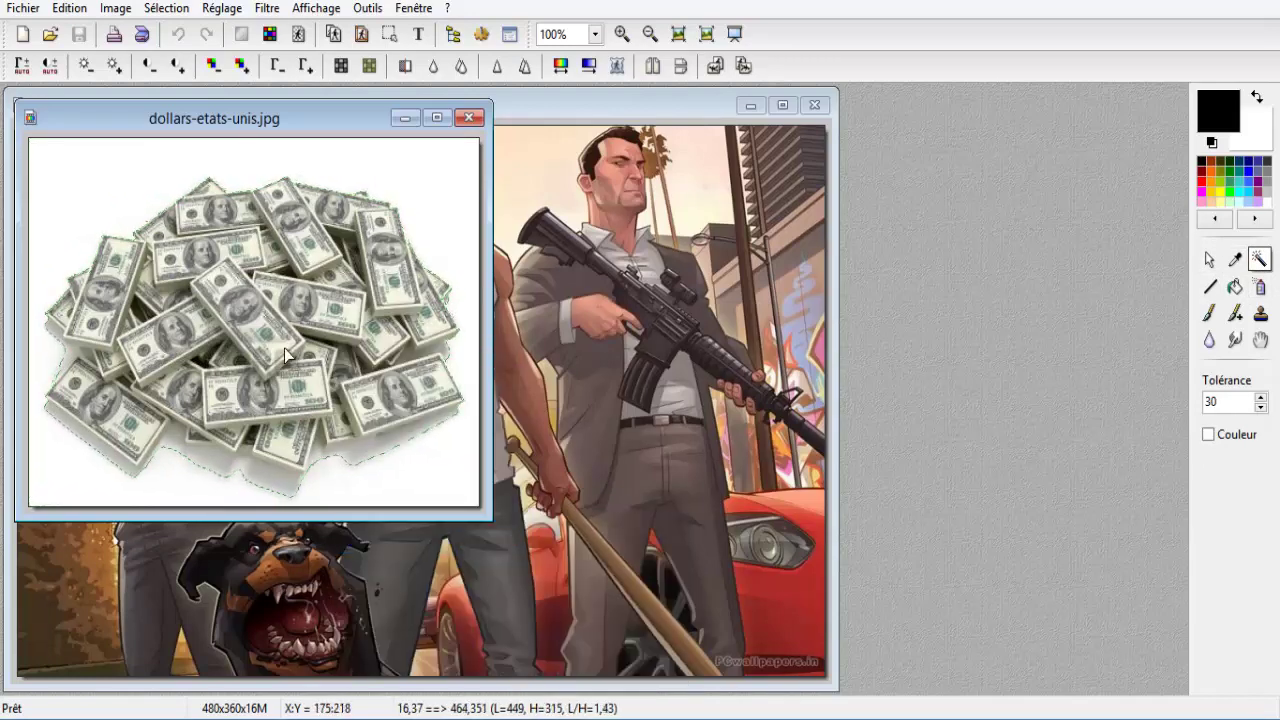
right_click(311, 325)
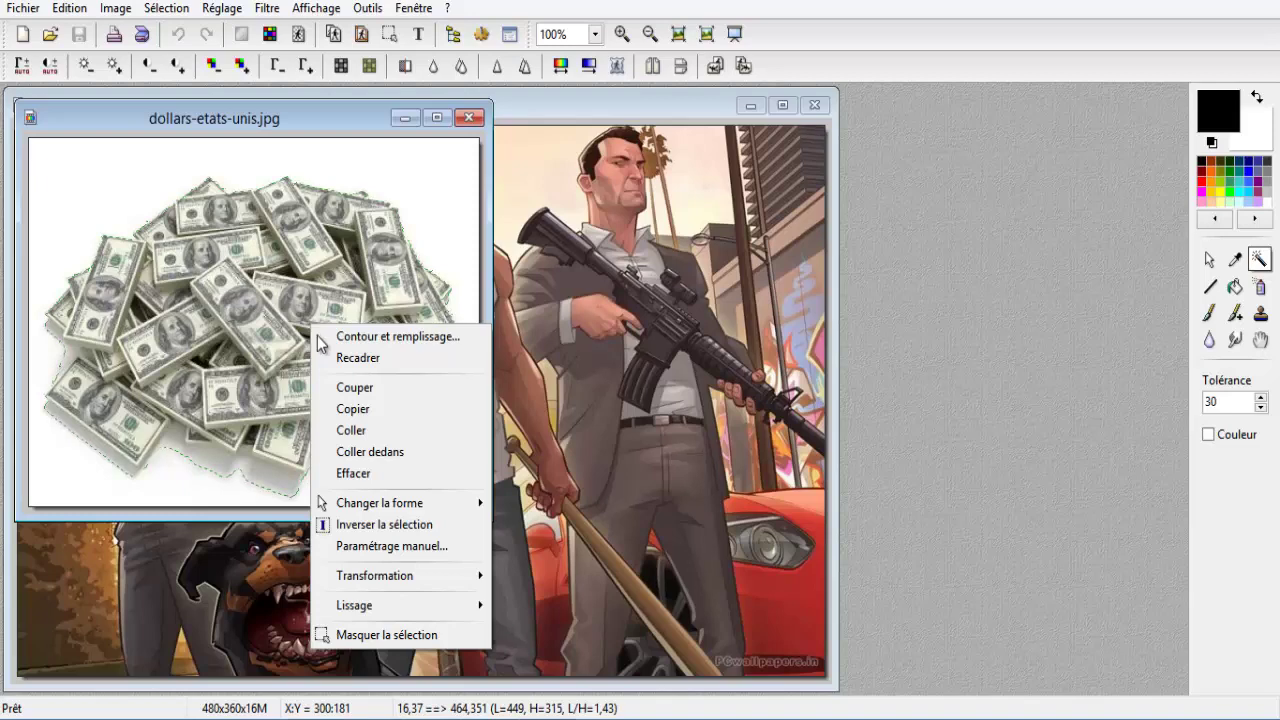
left_click(379, 418)
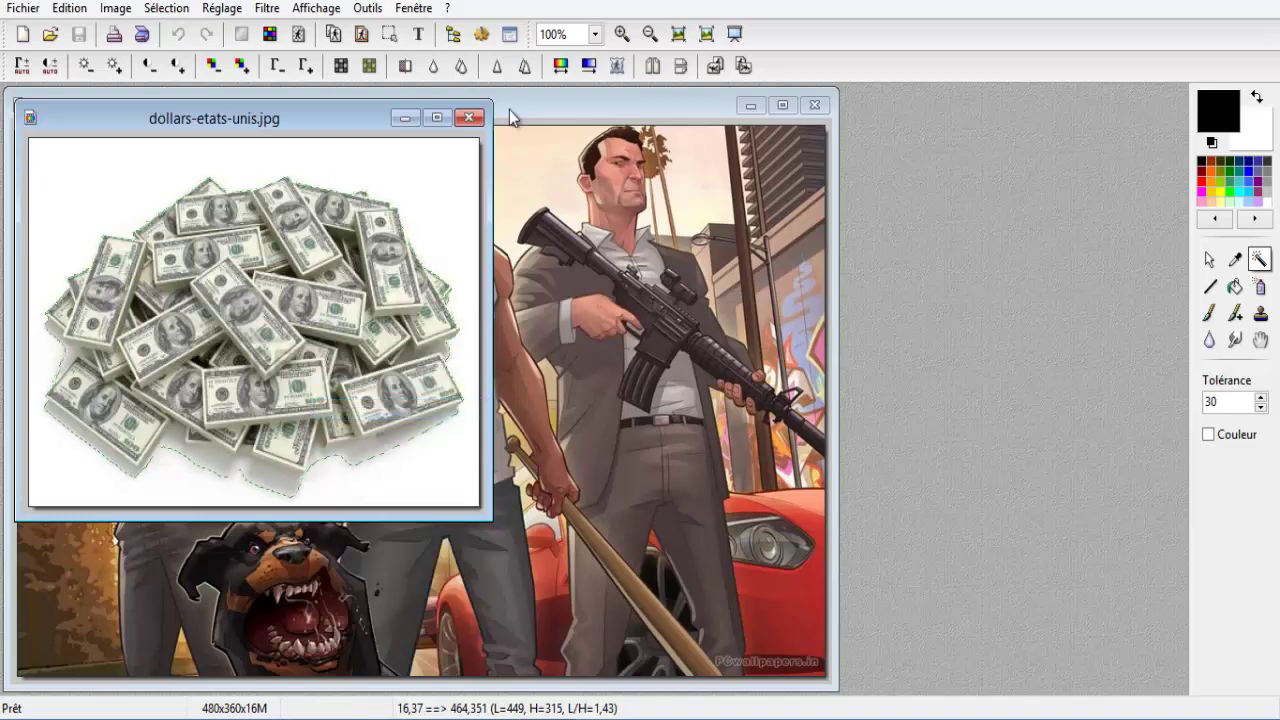
Step: Close the dollar image and paste the banknotes into the lower part of gta57-1024x640.jpg
left_click(468, 117)
right_click(608, 466)
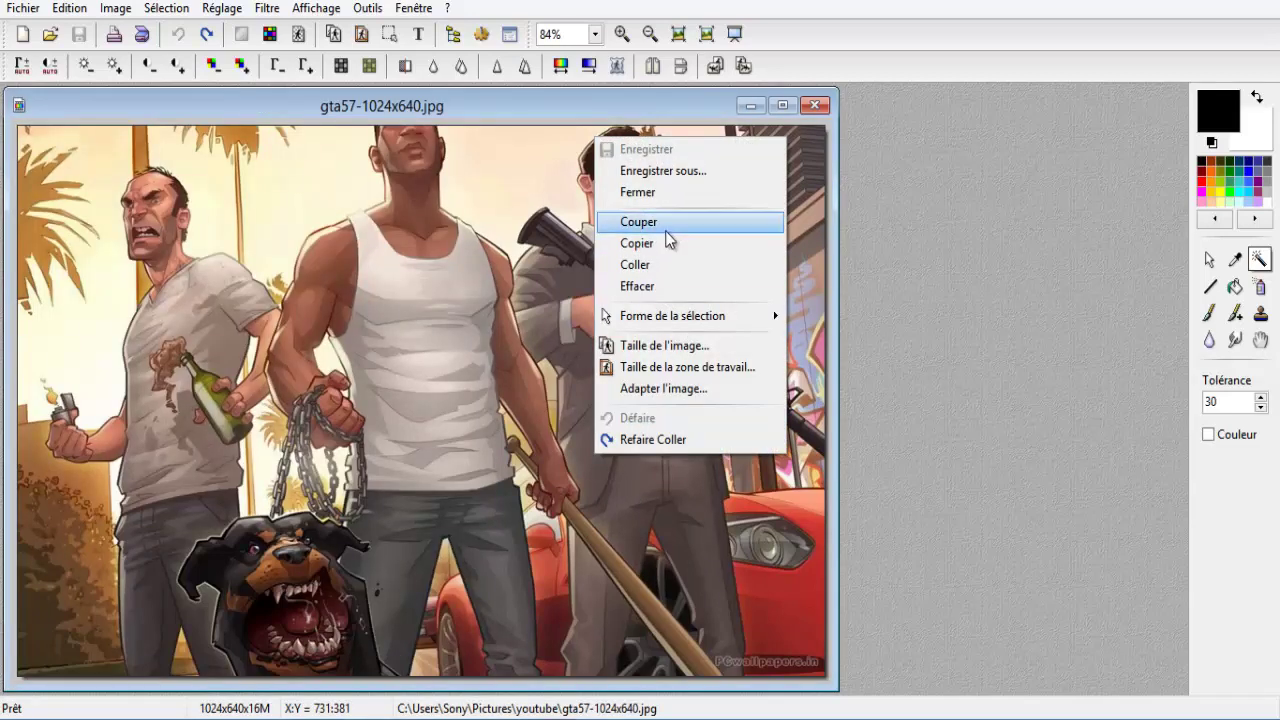
left_click(646, 265)
left_click_drag(476, 360, 520, 533)
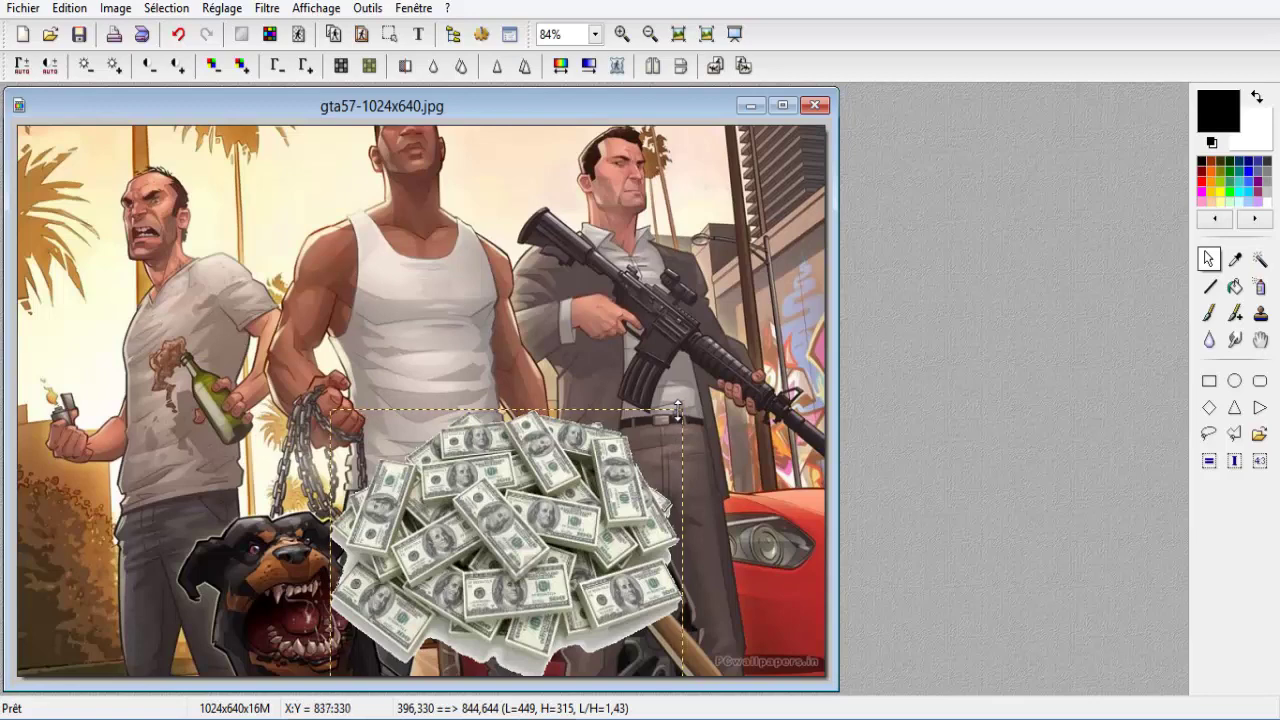
Step: Stretch the pasted banknotes to about 637 × 317 px, place them in the picture's lower-right corner, and validate the paste
left_click_drag(683, 410, 826, 409)
left_click_drag(632, 528, 672, 560)
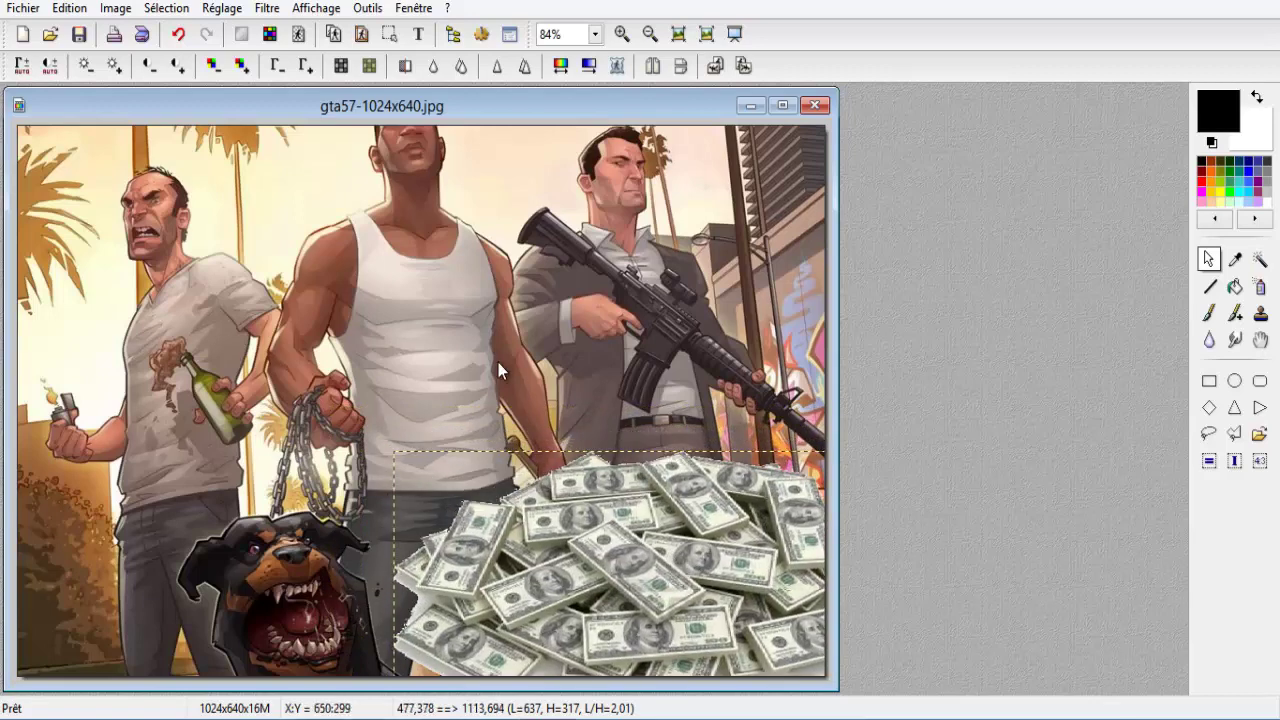
right_click(596, 524)
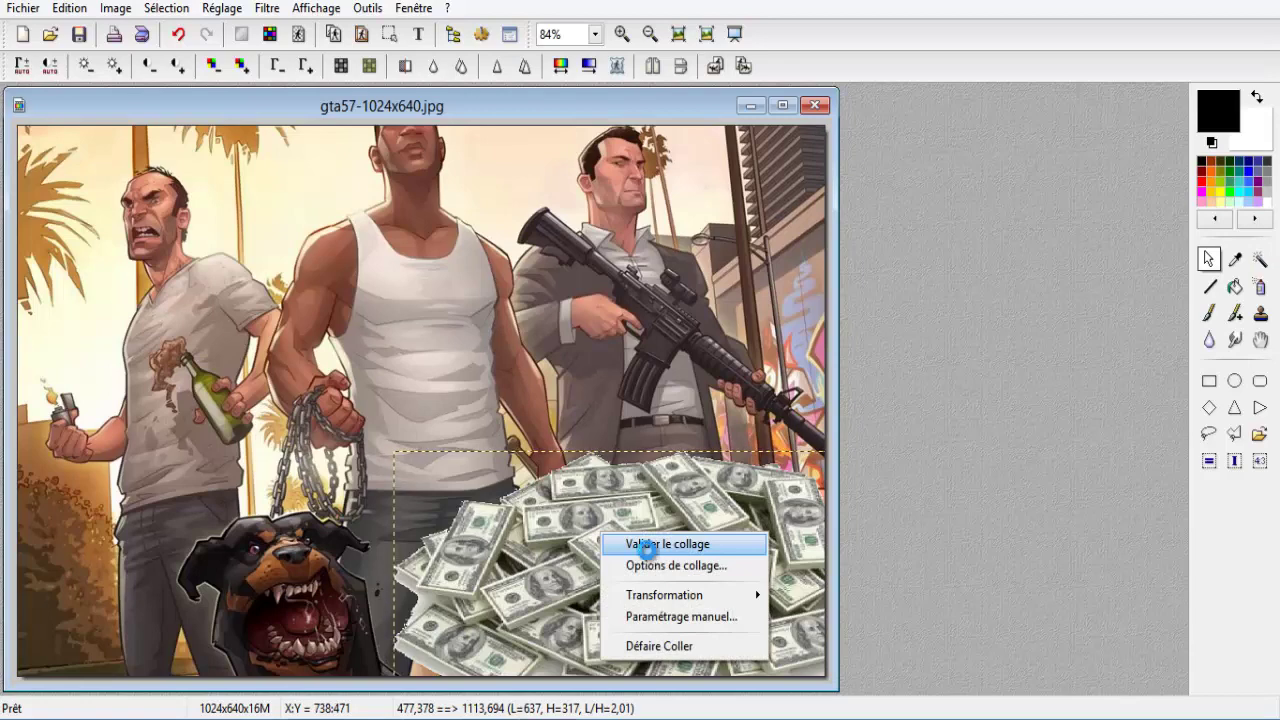
left_click(640, 546)
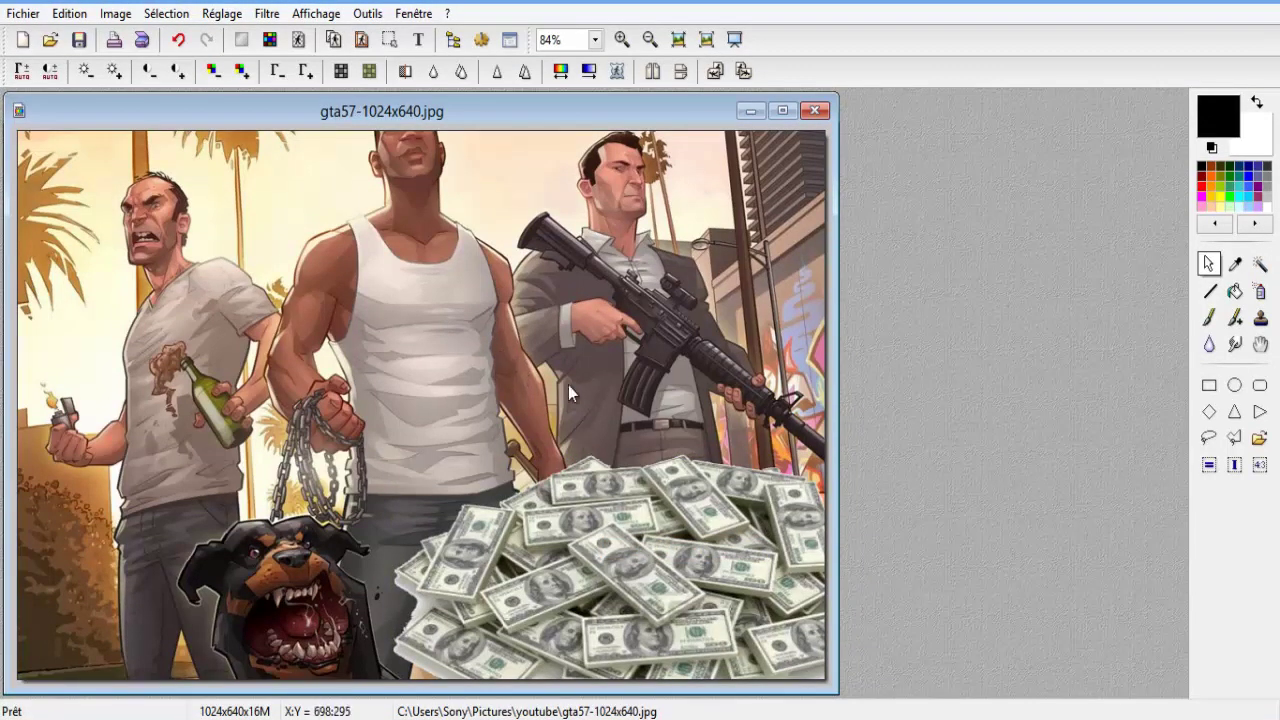
Step: Open 28kiohc.png and select the white background around the logo with the magic wand
left_click(50, 40)
double_click(420, 248)
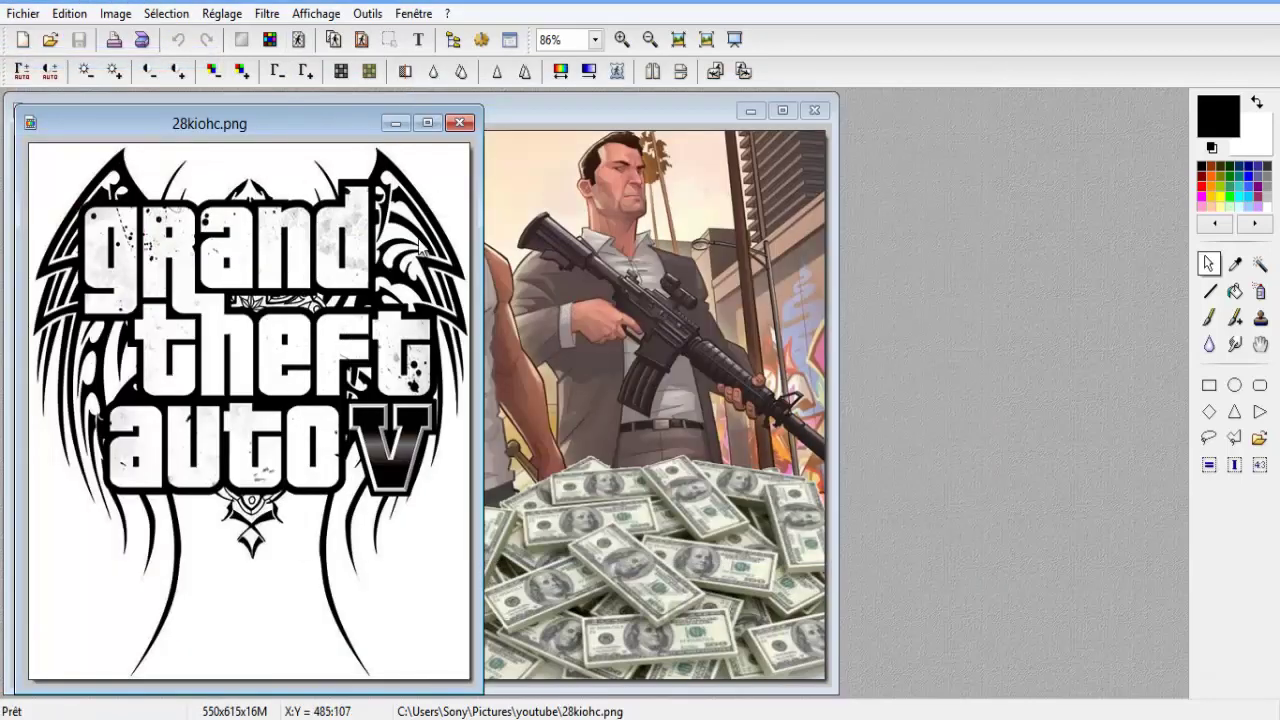
left_click(1259, 264)
left_click(446, 164)
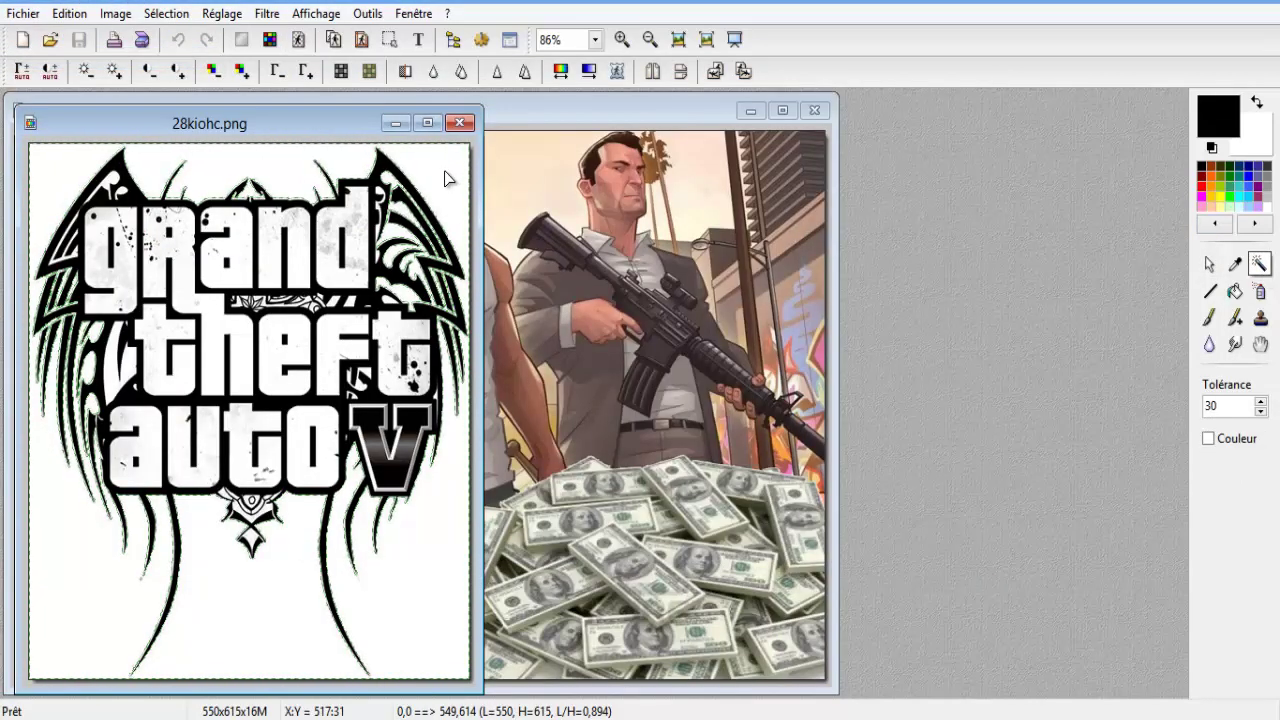
Step: Invert the selection in 28kiohc.png and copy the winged logo
right_click(446, 177)
left_click(491, 371)
right_click(350, 265)
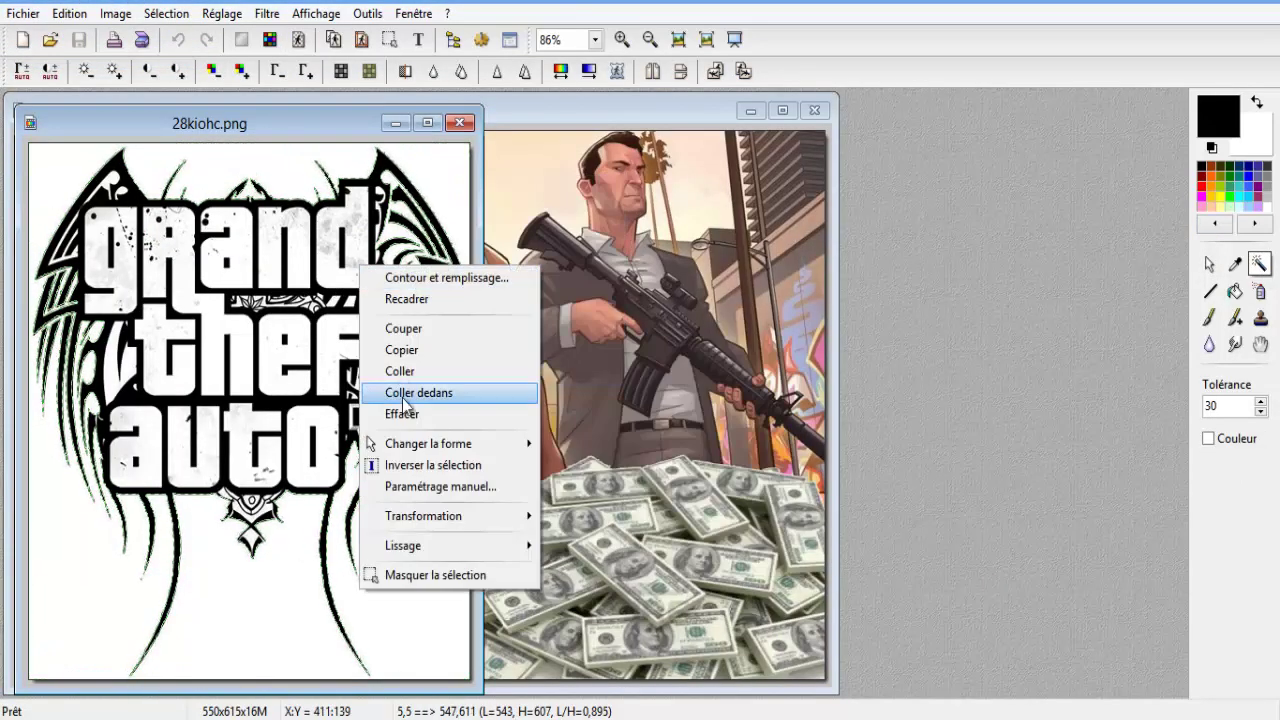
left_click(400, 349)
Step: Paste the copied winged logo into the gta57-1024x640.jpg picture
left_click(512, 274)
right_click(512, 326)
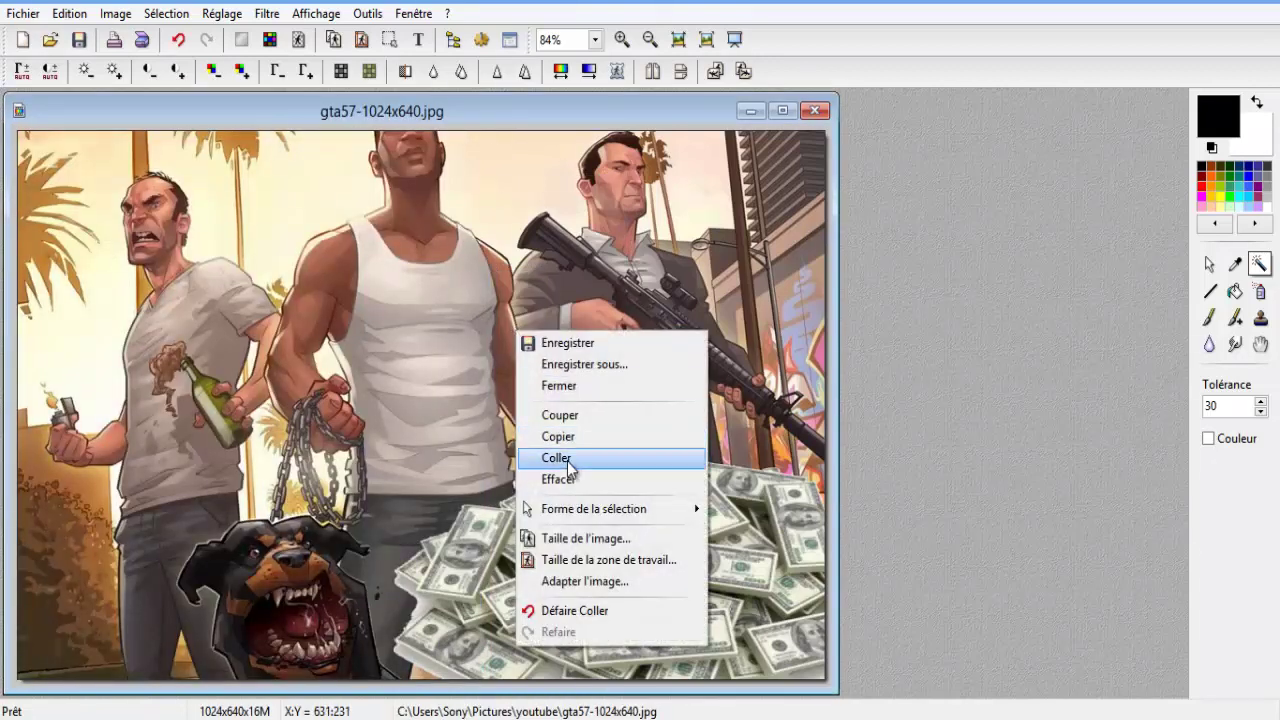
left_click(566, 454)
Step: Shrink the pasted logo, place it over the banknotes in the picture's lower-right area, and validate the paste
left_click_drag(497, 368, 600, 442)
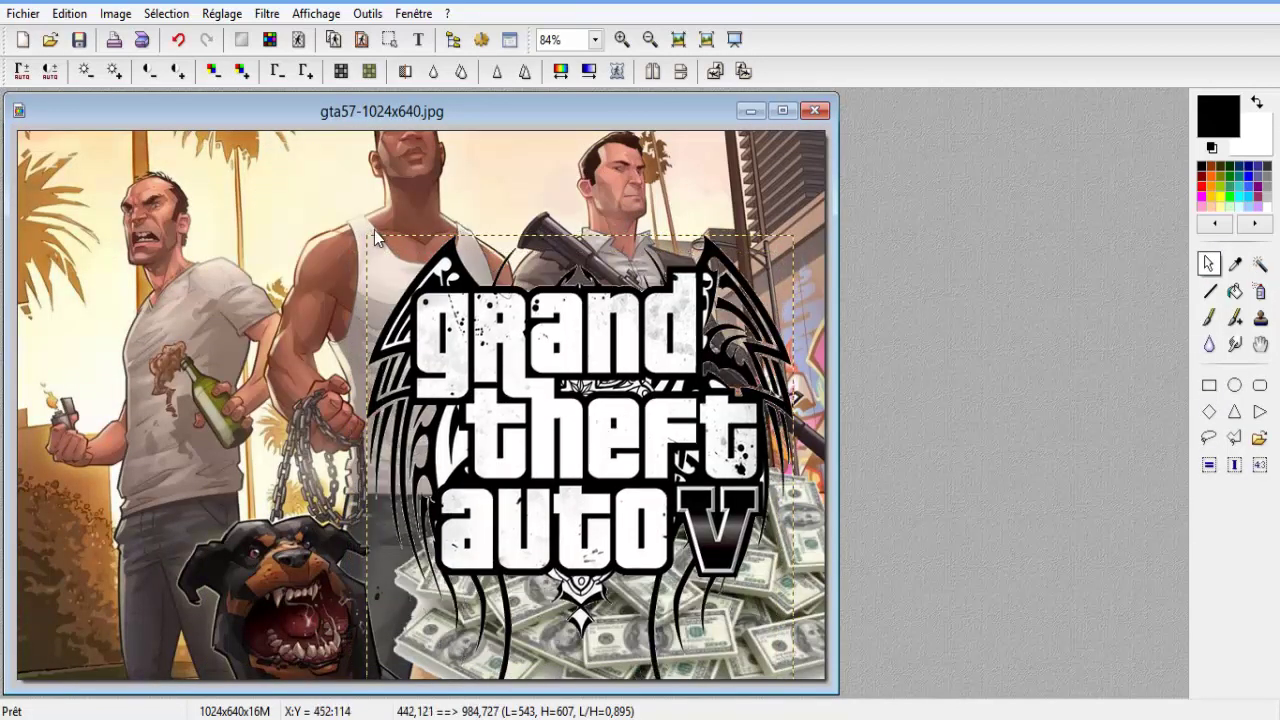
left_click_drag(366, 240, 483, 416)
left_click_drag(588, 501, 586, 465)
right_click(586, 466)
left_click(612, 476)
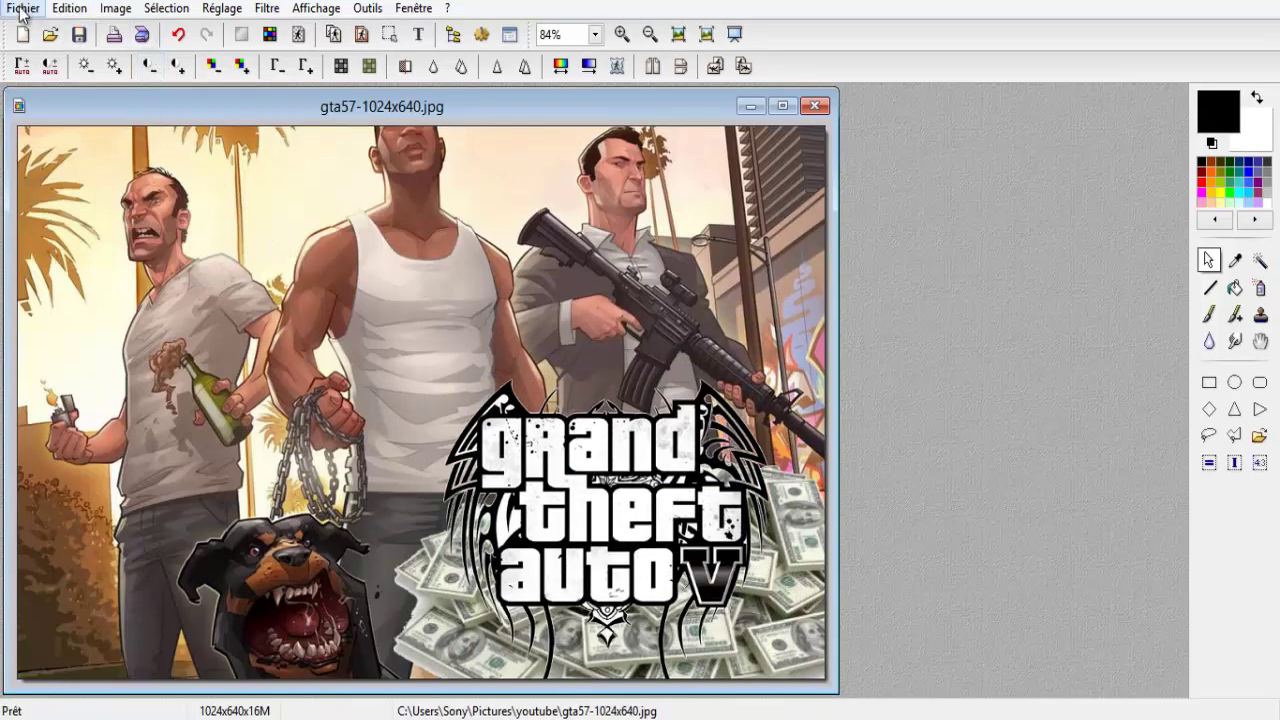
Step: Create a text reading "Argent Infinii" in the Pricedown font
left_click(420, 35)
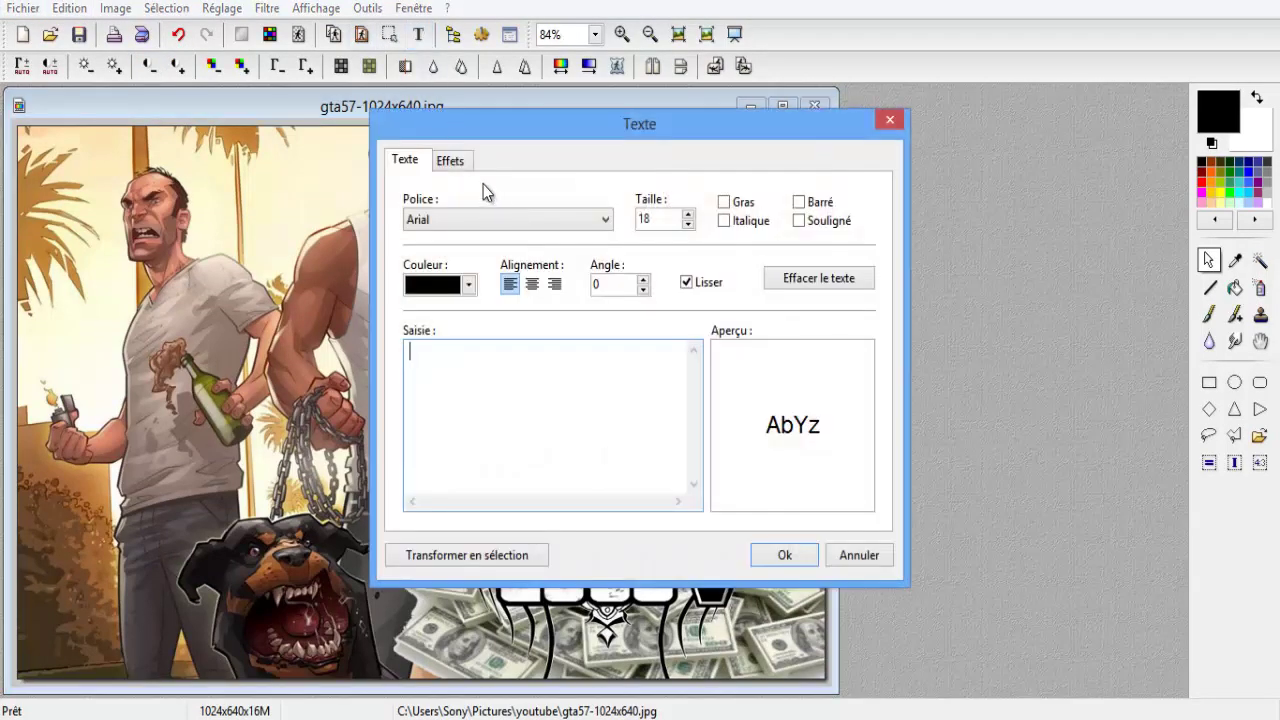
left_click(605, 221)
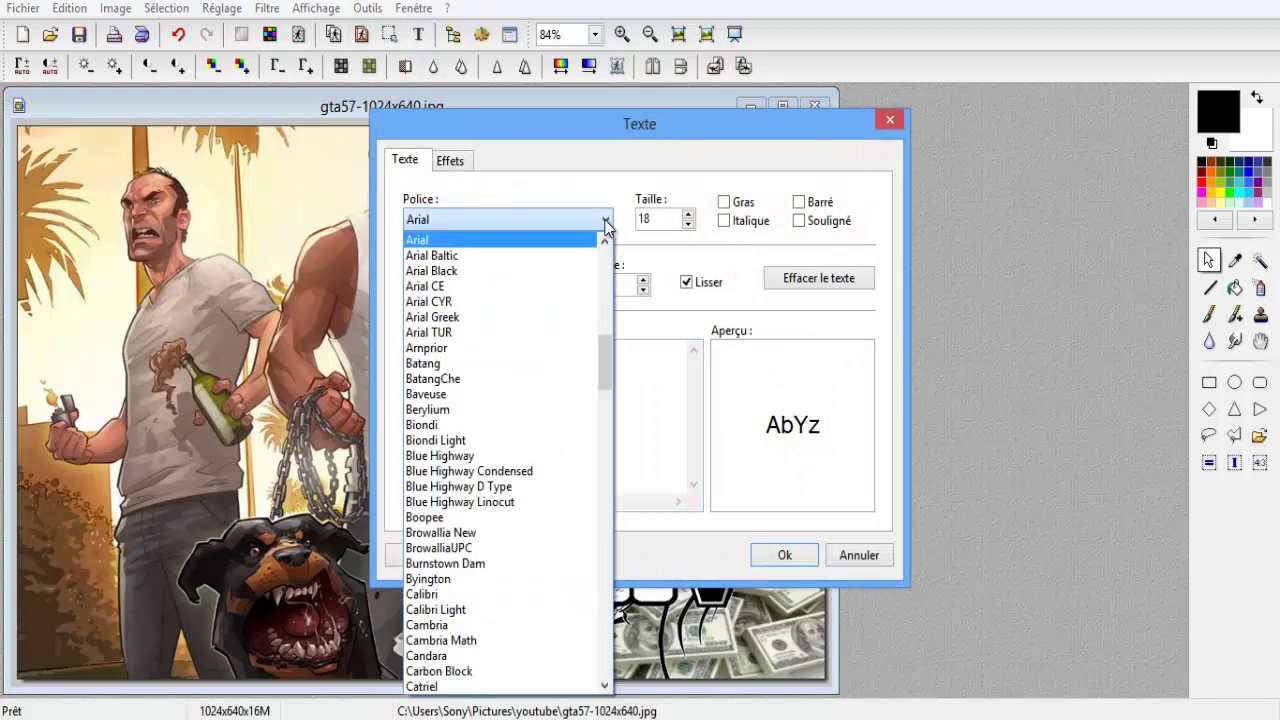
left_click_drag(605, 355, 628, 579)
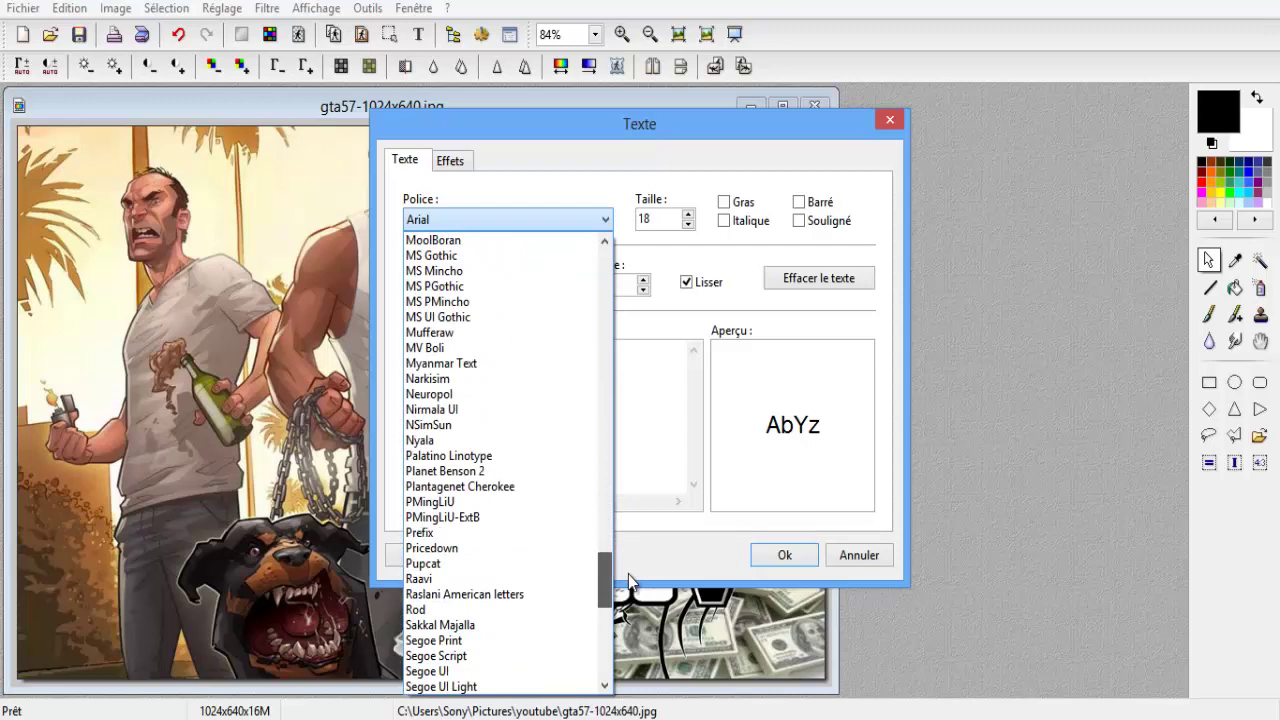
left_click(451, 548)
left_click(468, 381)
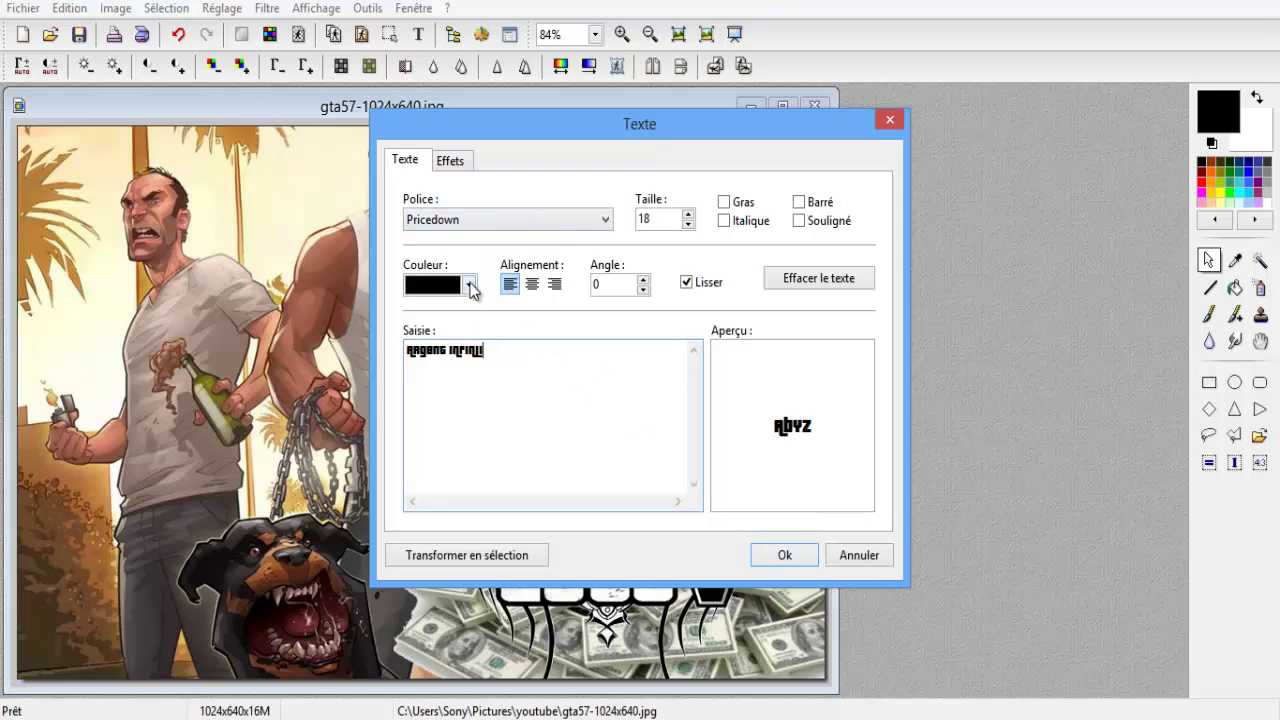
Step: Set the text colour to bright green and its size to 50
left_click(469, 285)
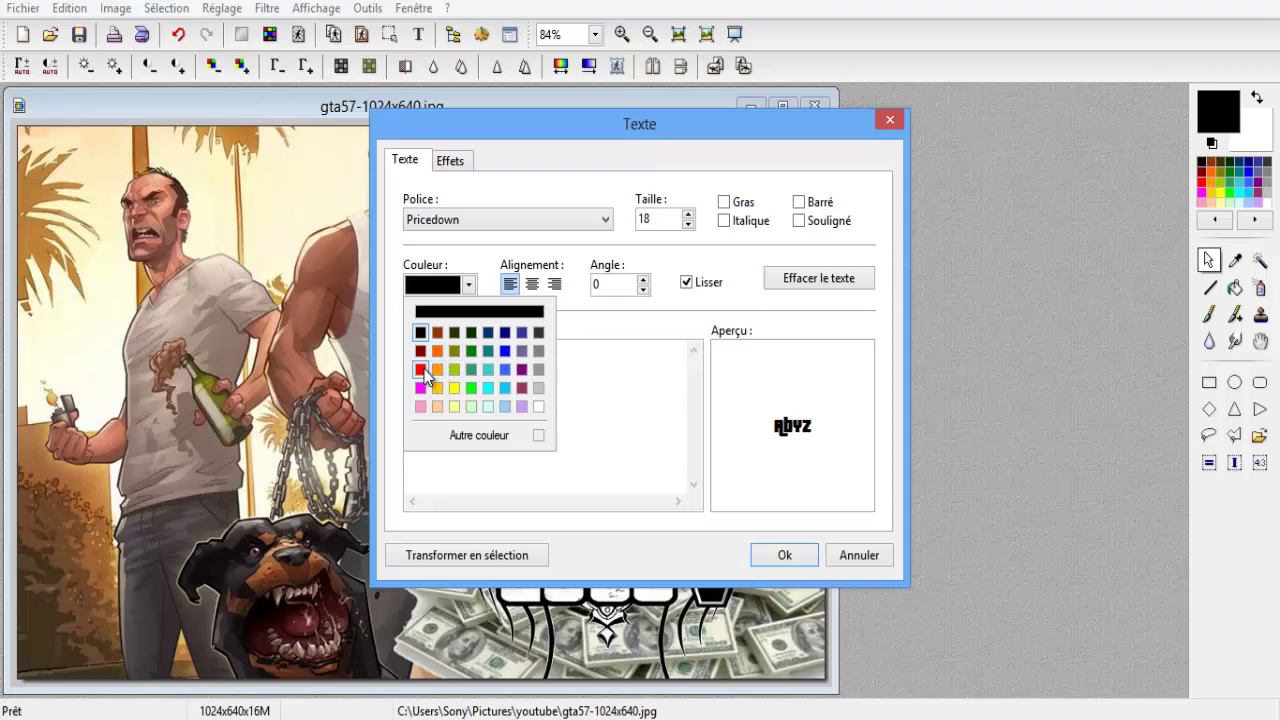
left_click(472, 389)
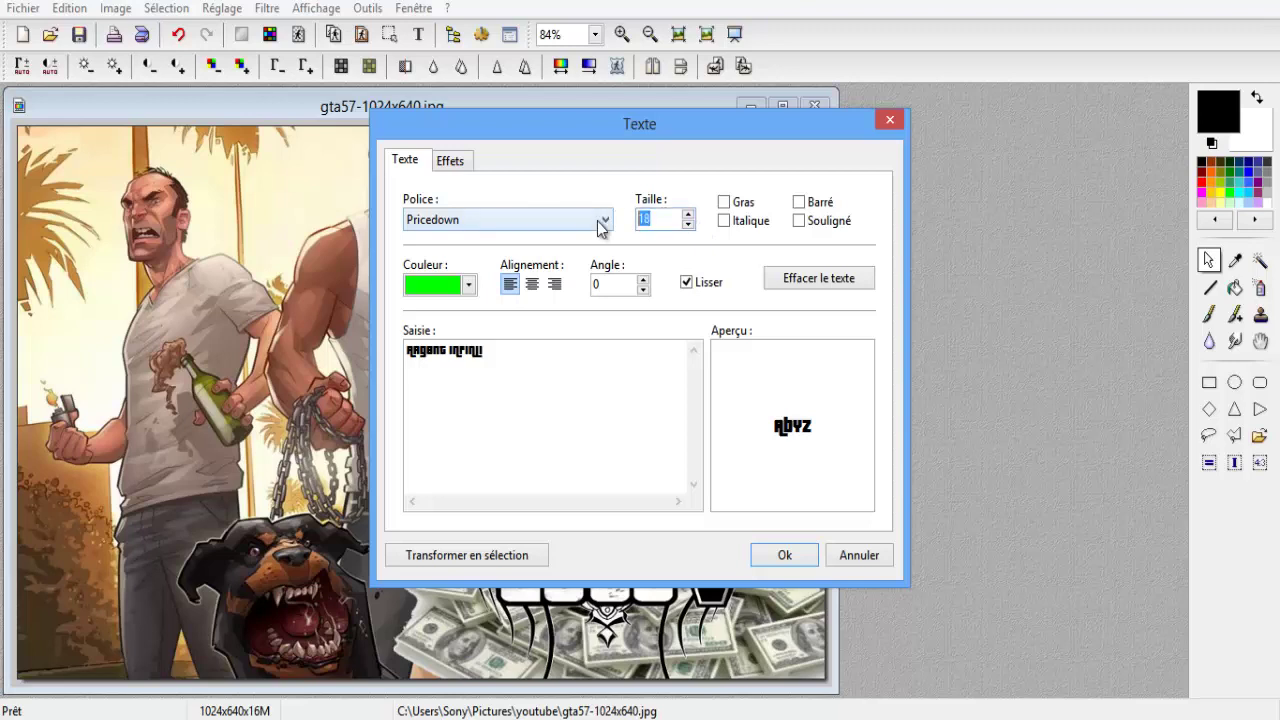
type("50")
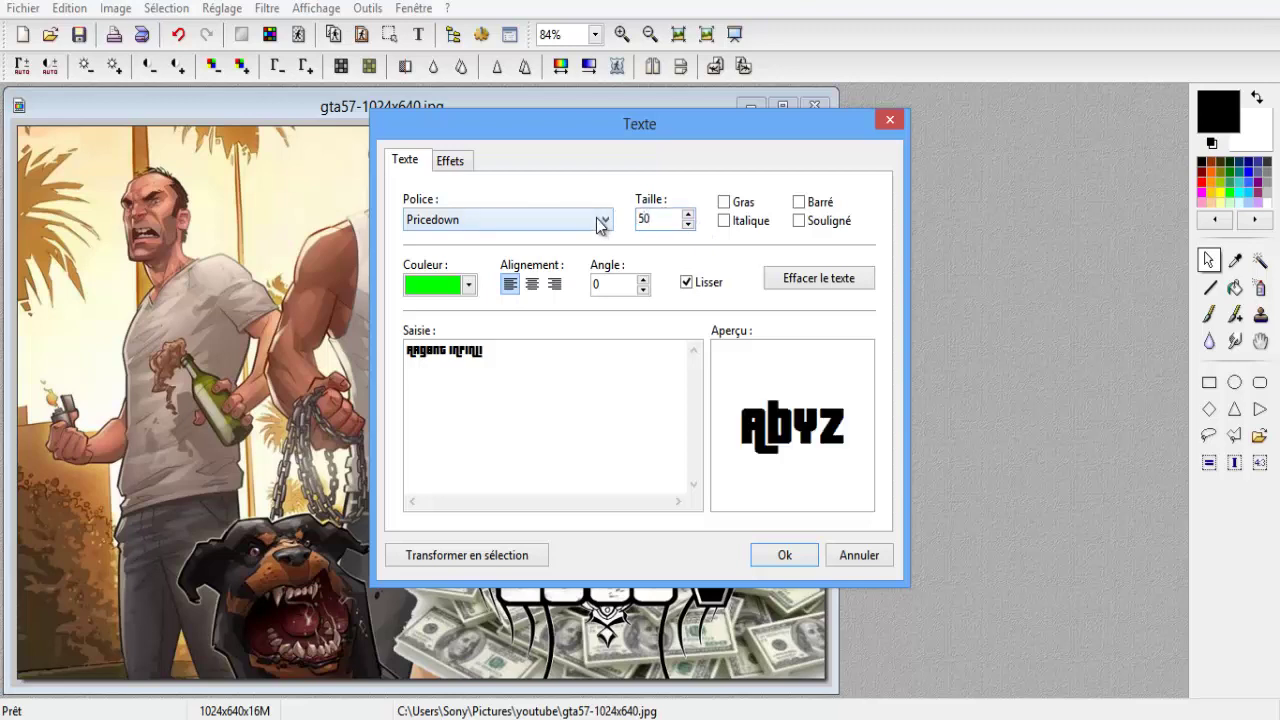
Step: Add a black drop shadow offset 15 in X and Y and a black outline with light blur, and insert the text
left_click(462, 165)
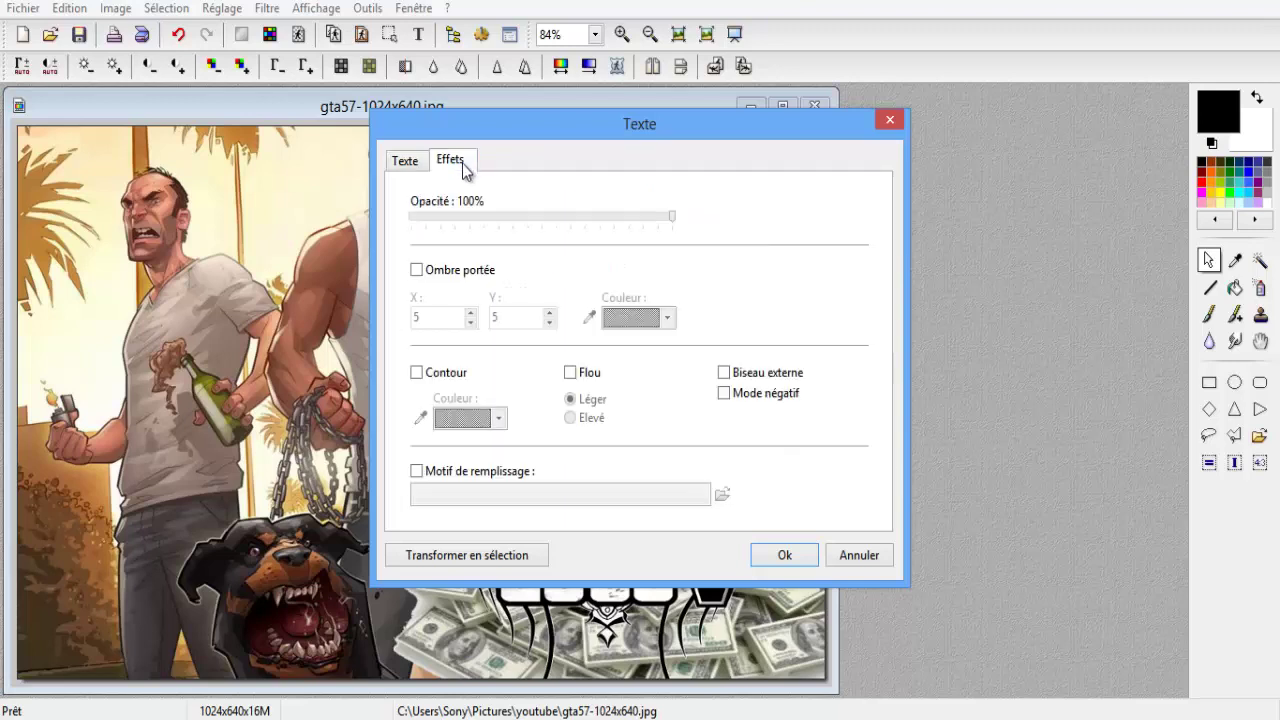
left_click(417, 270)
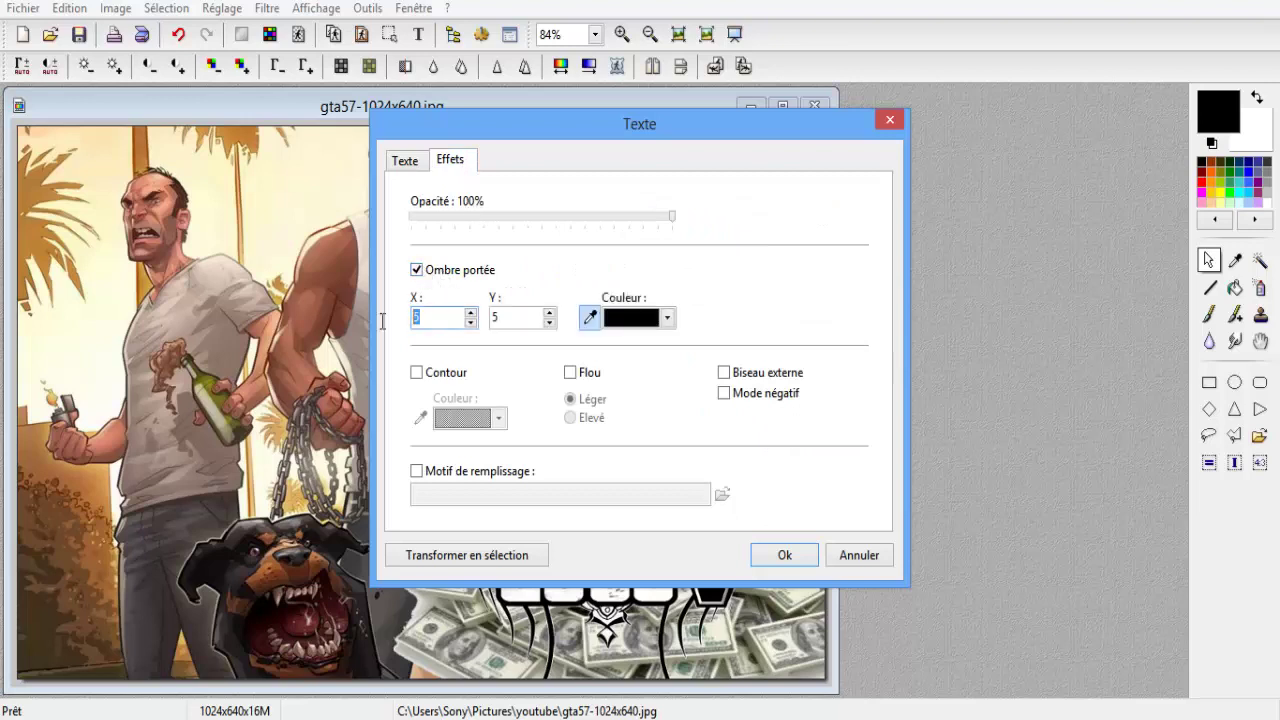
left_click(515, 318)
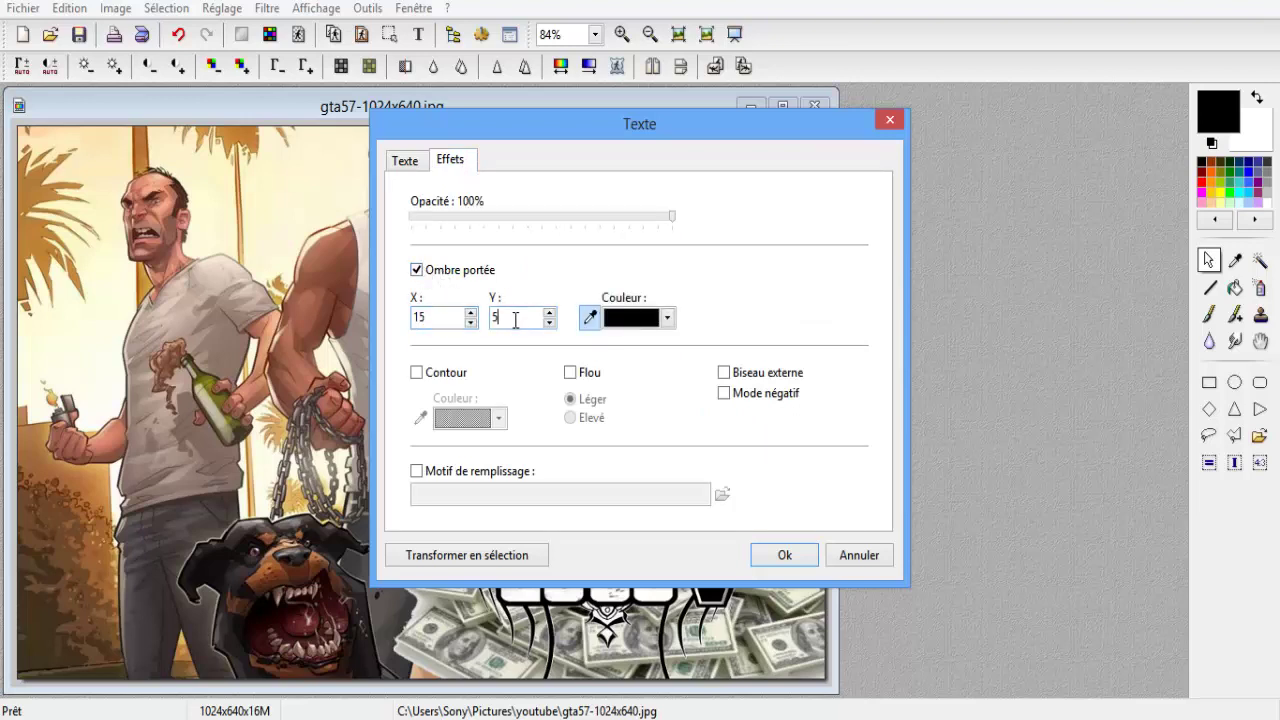
left_click(417, 373)
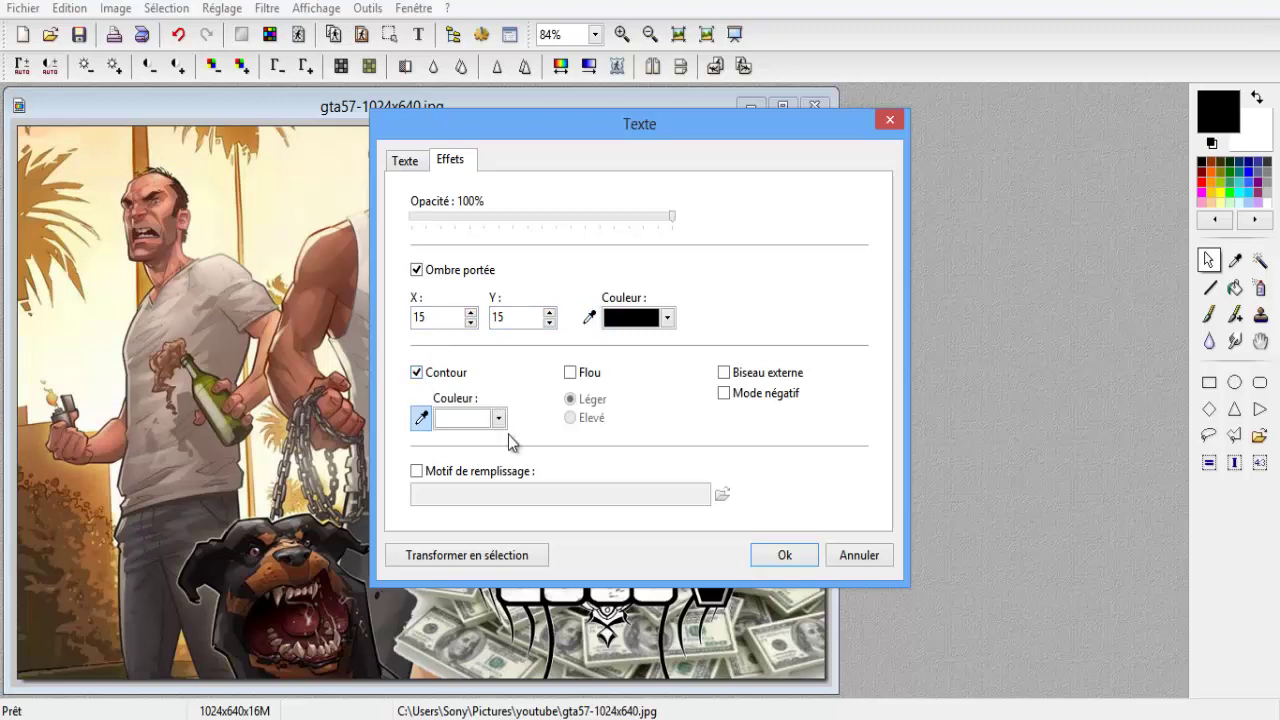
left_click(500, 419)
left_click(500, 419)
left_click(500, 421)
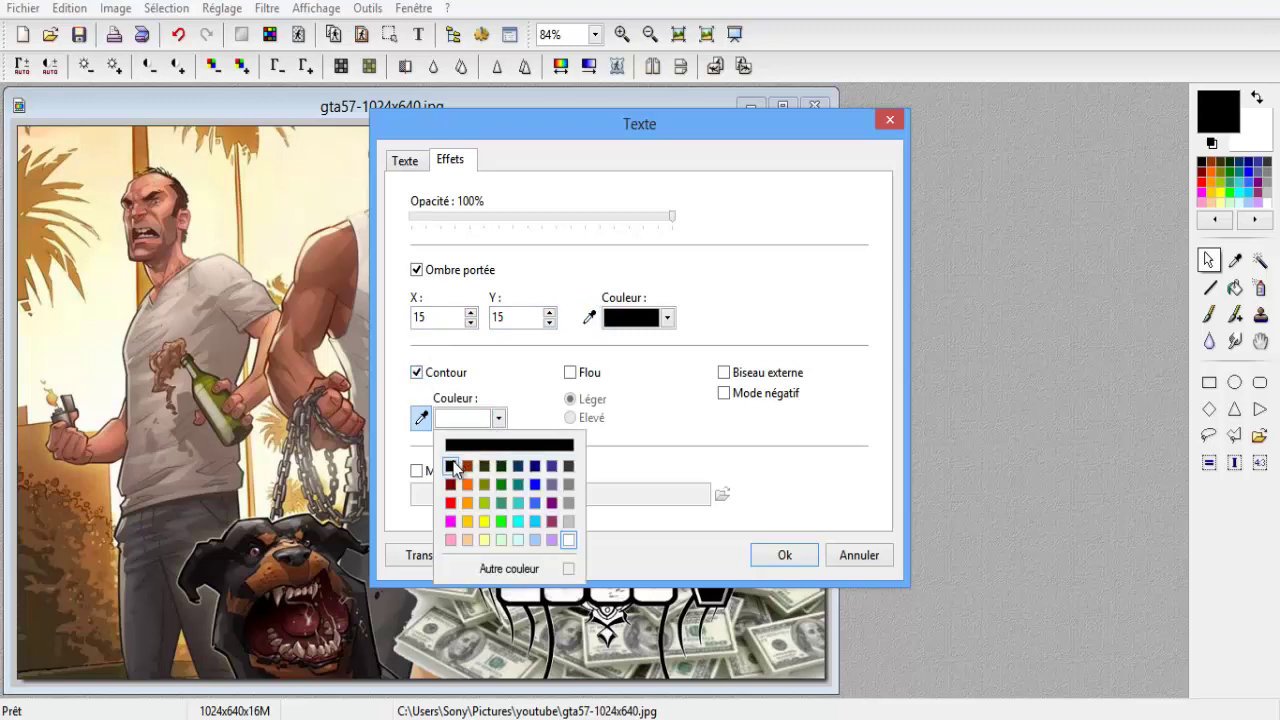
left_click(454, 442)
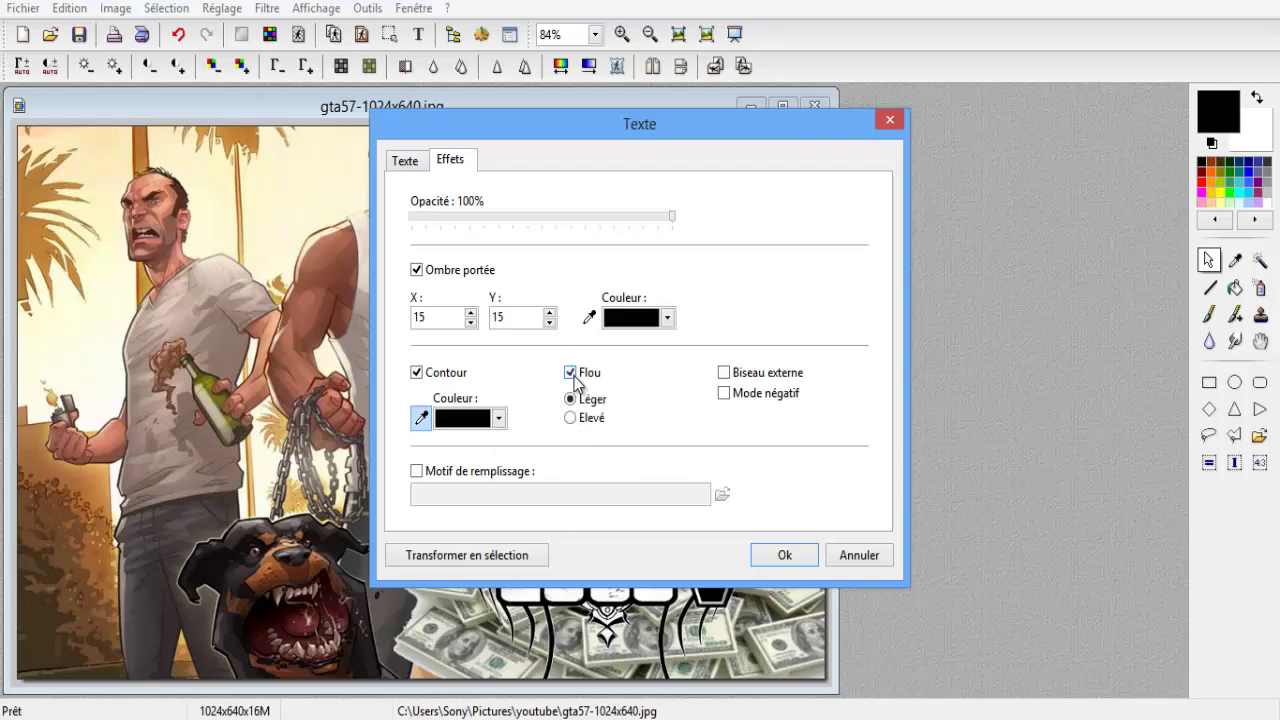
left_click(783, 554)
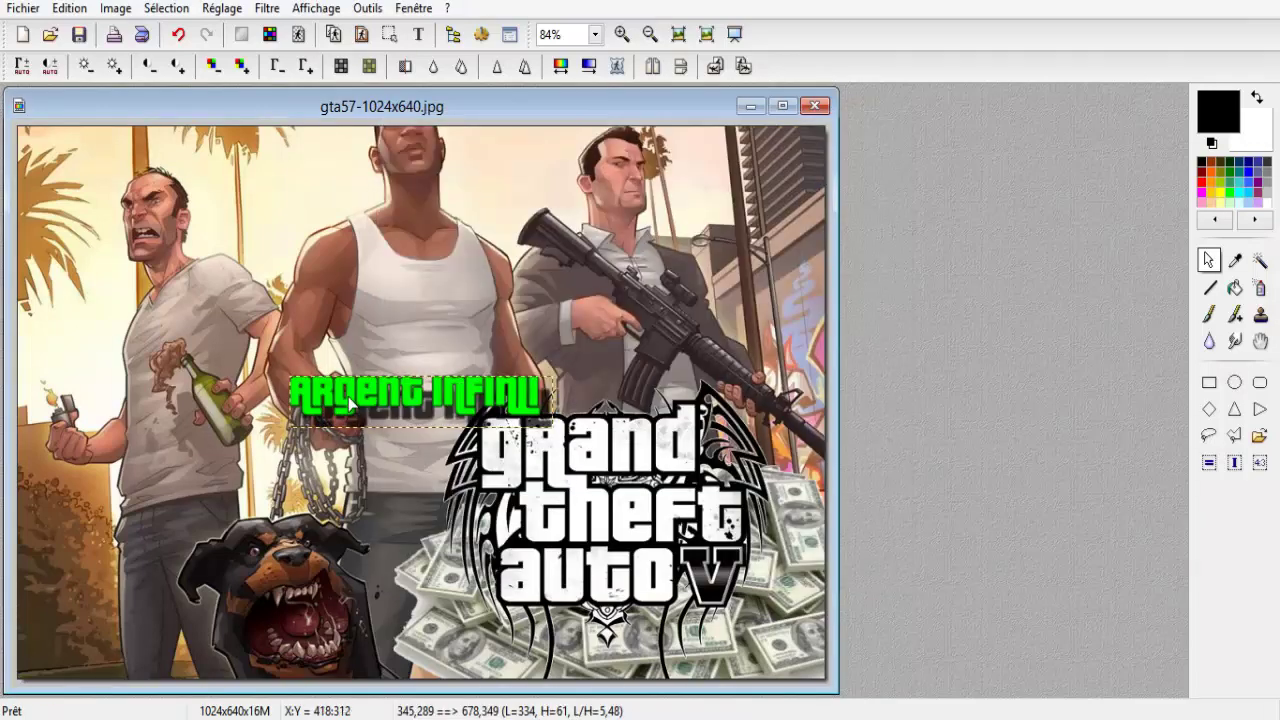
Step: Move the green text over the bearded man's chest in the picture and enlarge it to size 200
left_click_drag(336, 393, 112, 297)
double_click(128, 304)
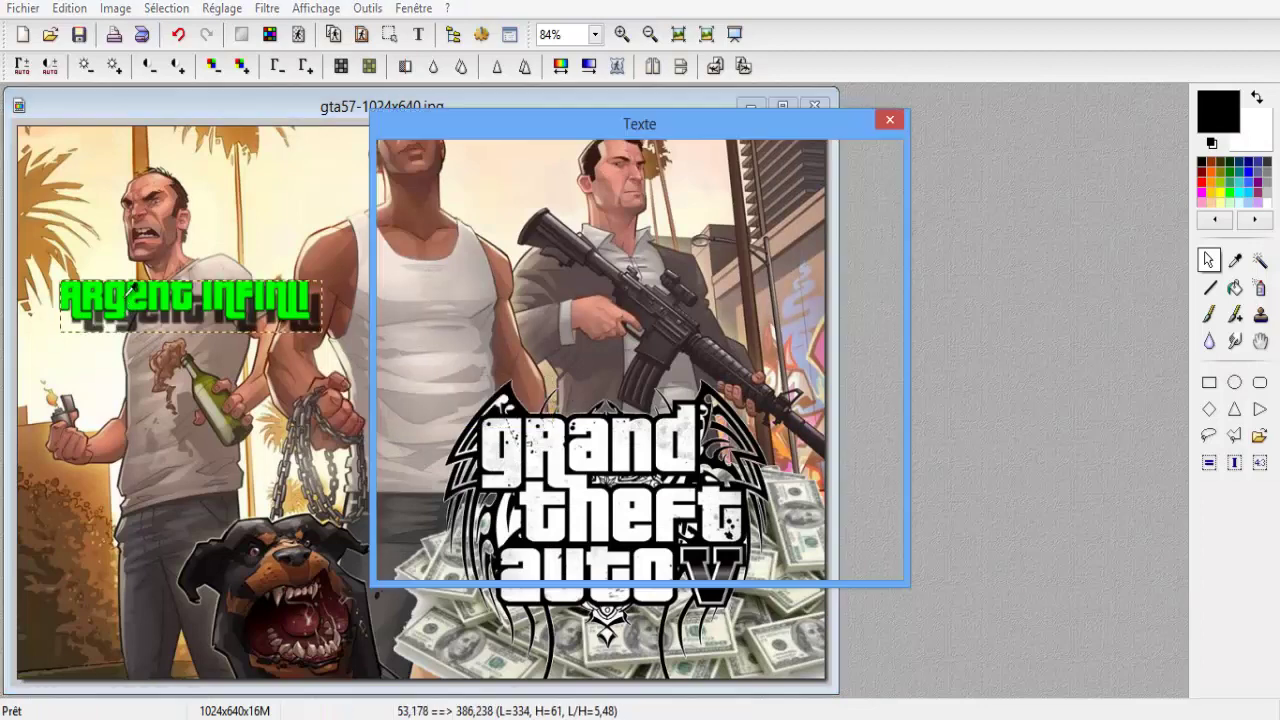
key("BackSpace")
key("BackSpace")
type("200")
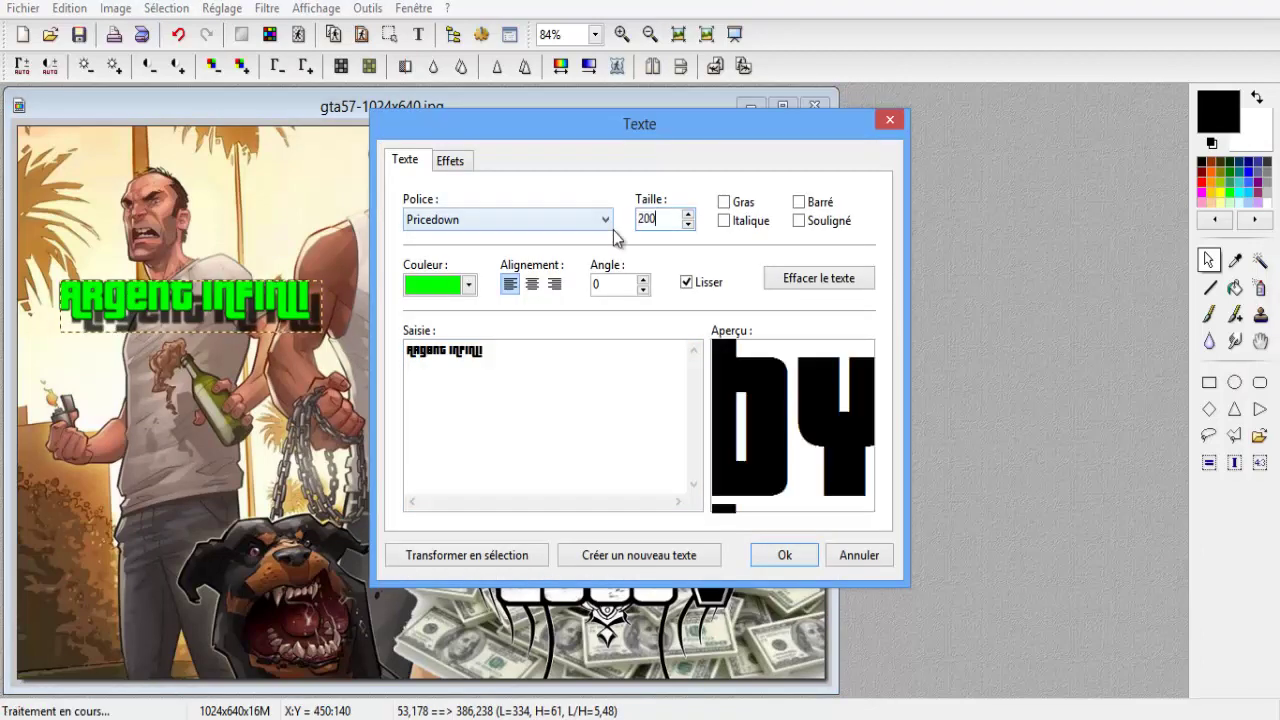
key("Return")
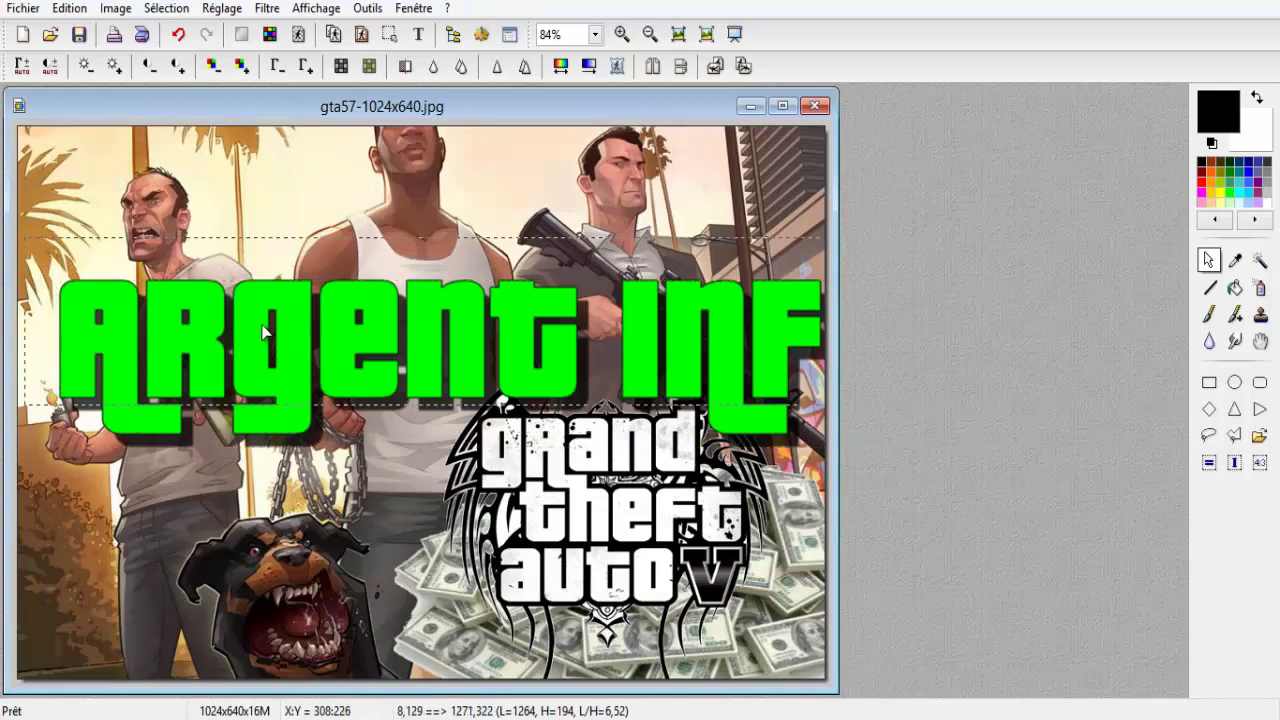
Step: Set the green text's size to 150
left_click_drag(301, 374, 265, 332)
double_click(265, 332)
double_click(655, 218)
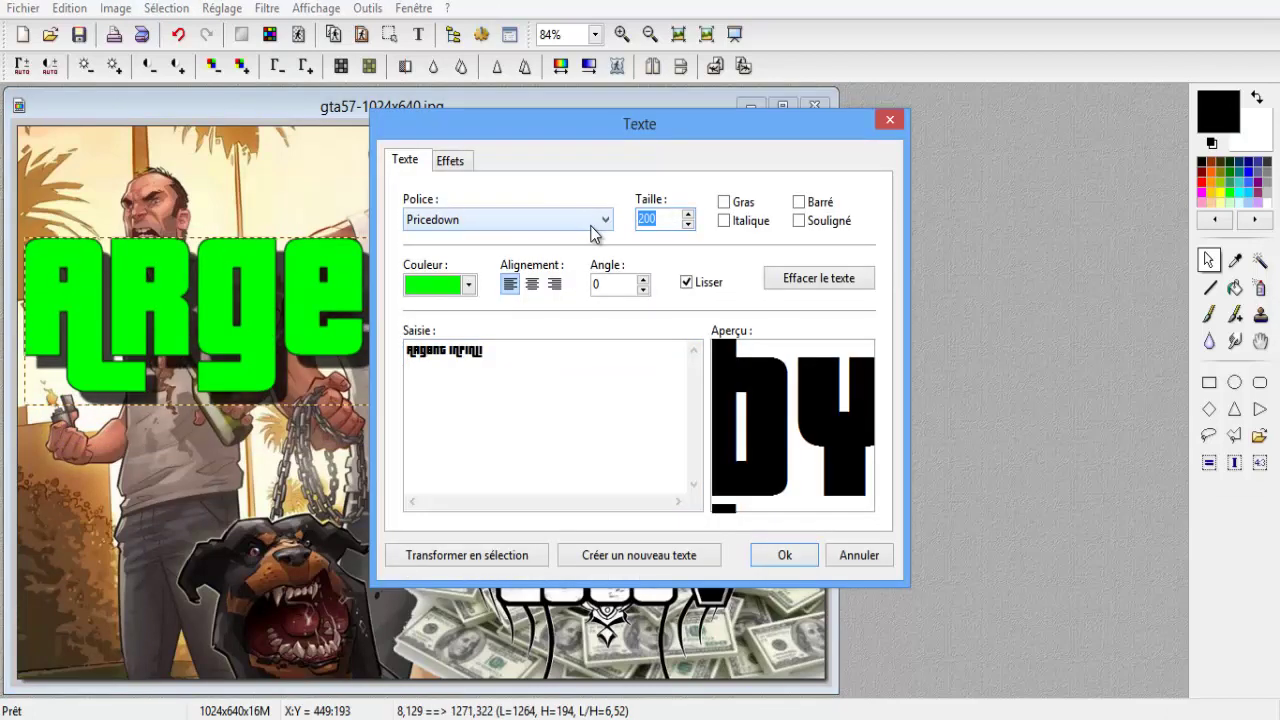
type("150")
key("Return")
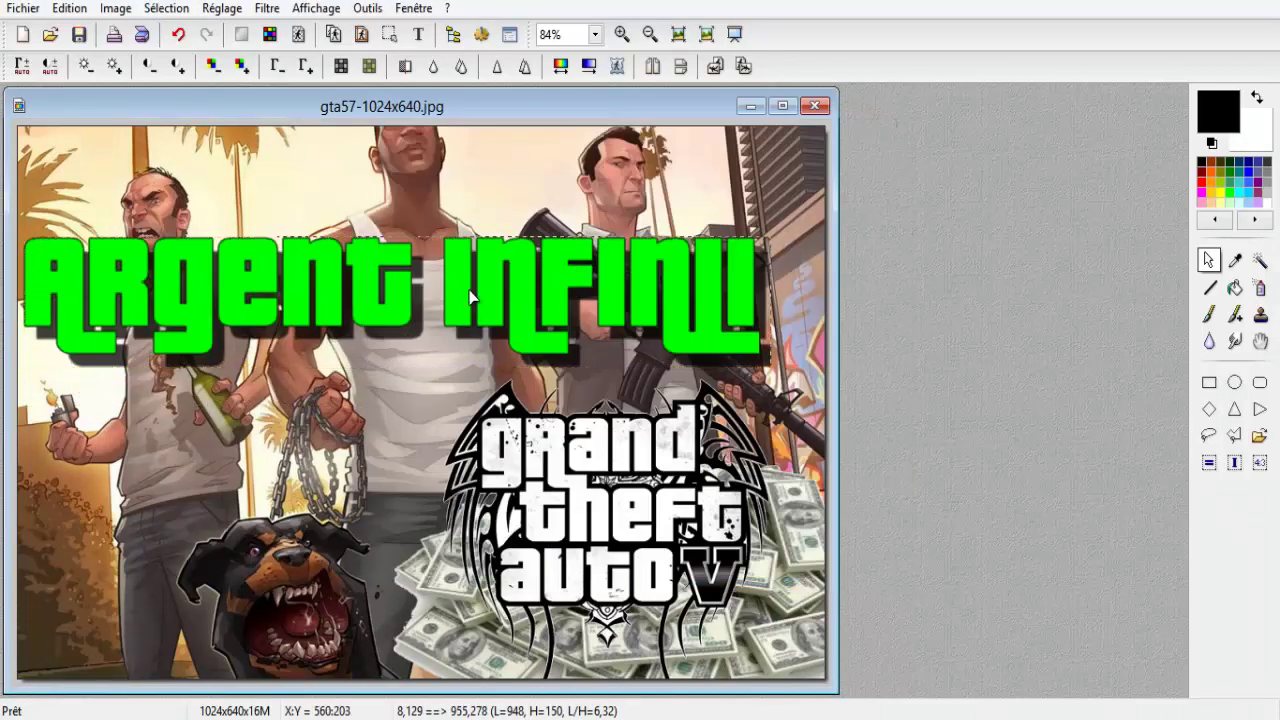
Step: Centre the green text across the three characters just above the logo and validate it
left_click_drag(486, 274, 497, 343)
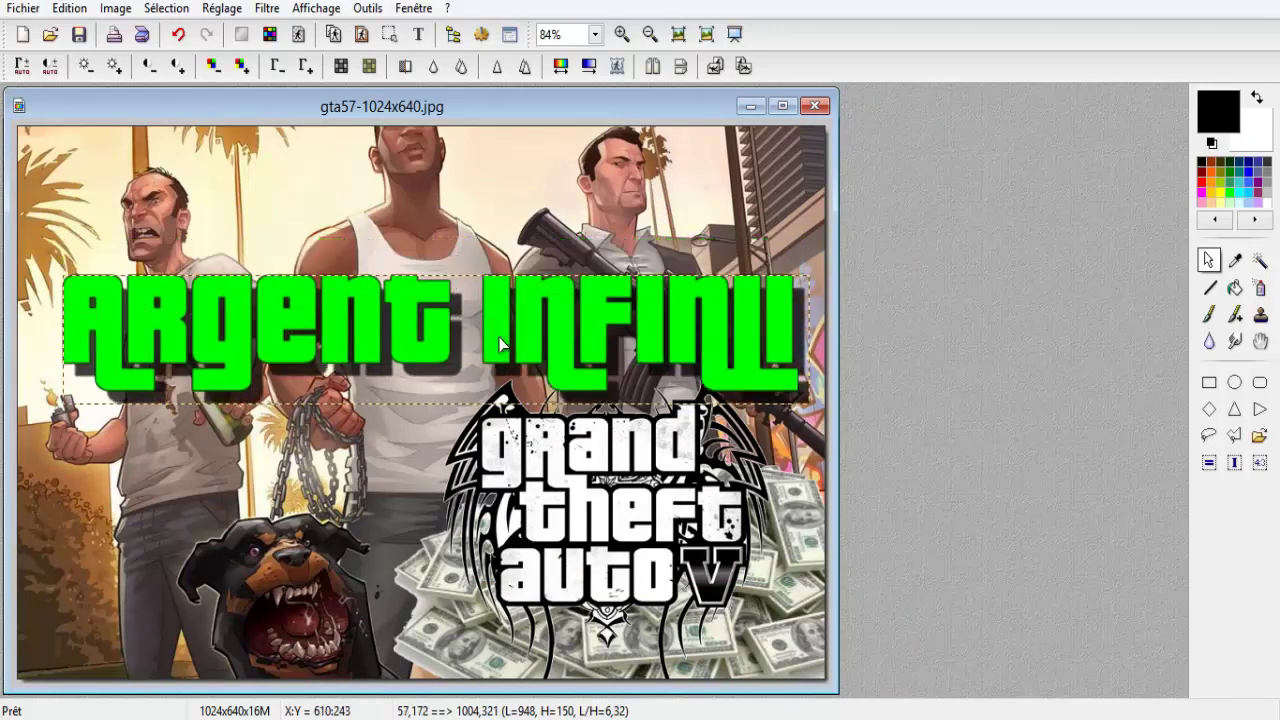
right_click(495, 343)
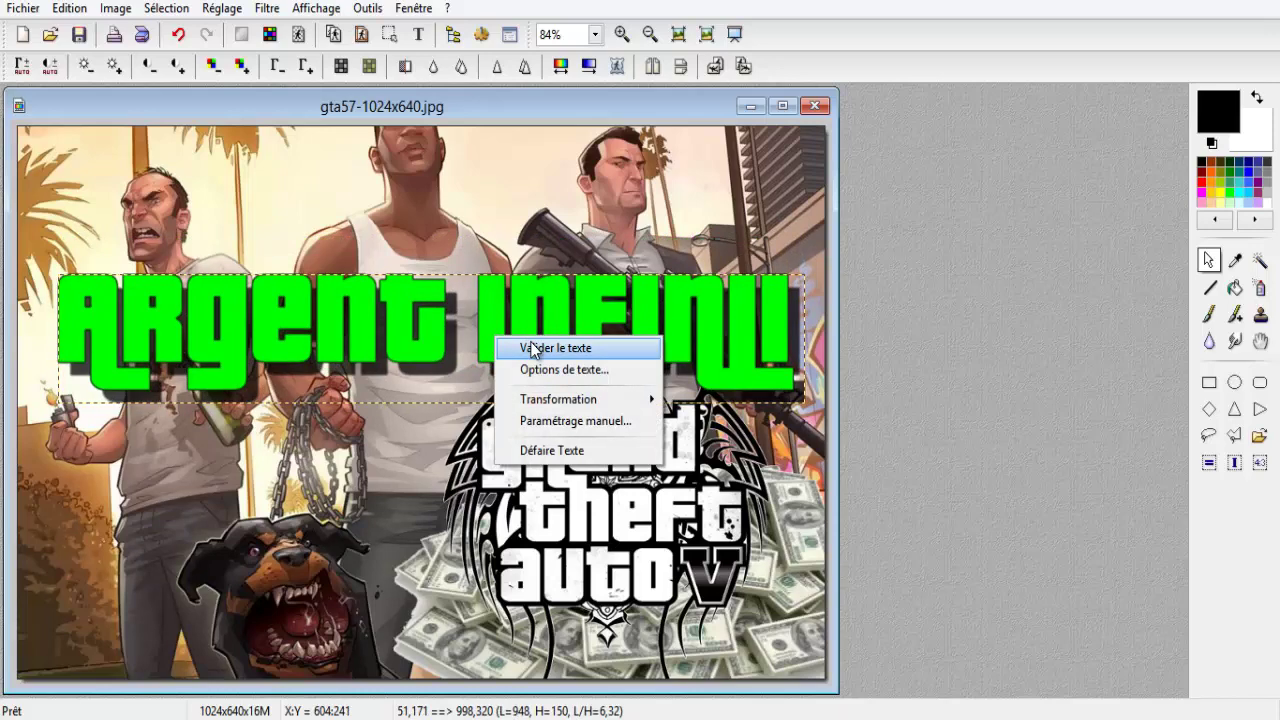
left_click(537, 350)
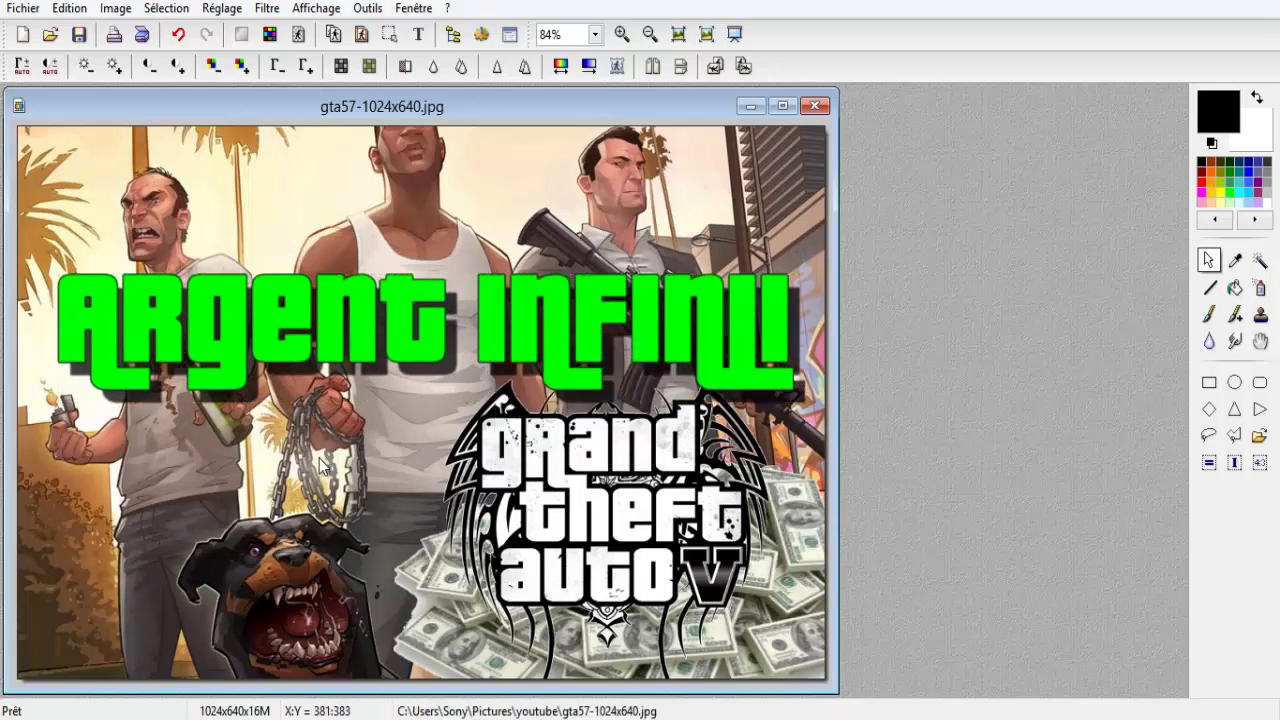
Step: Start a new text and replace the previous wording with "1.16"
left_click(418, 34)
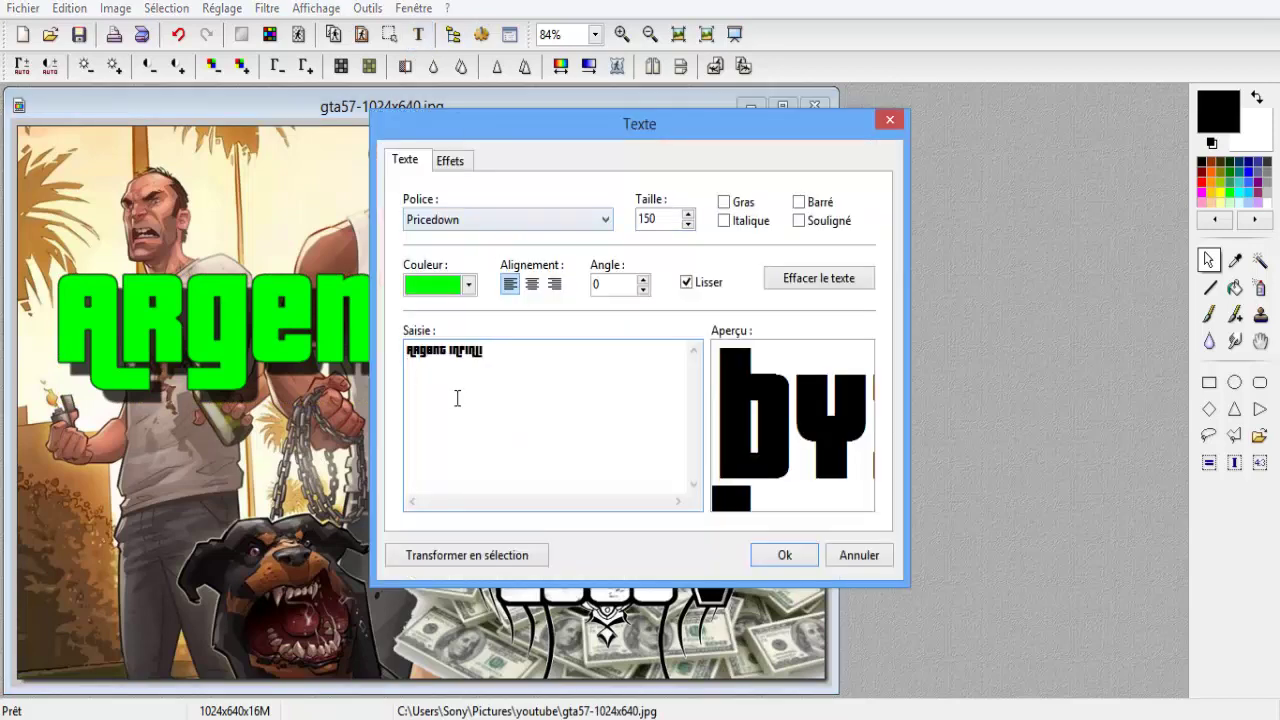
left_click_drag(514, 356, 406, 350)
key("Delete")
type("1.10")
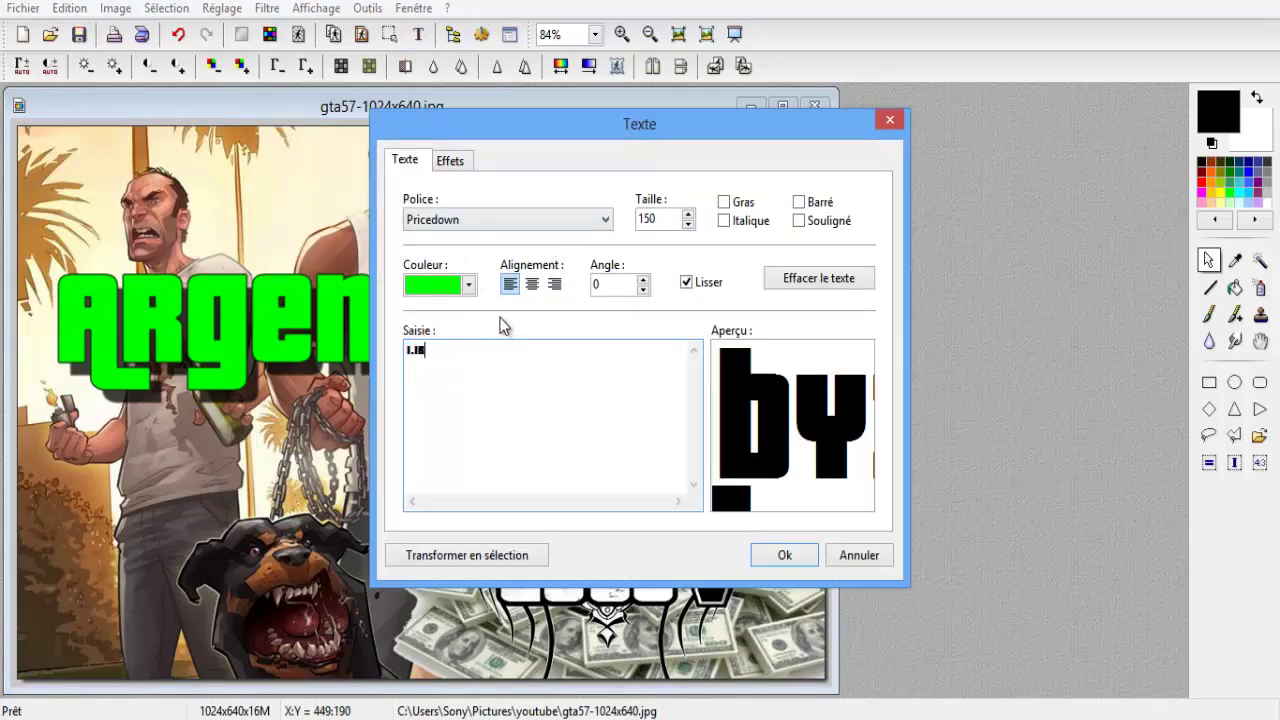
left_click(468, 285)
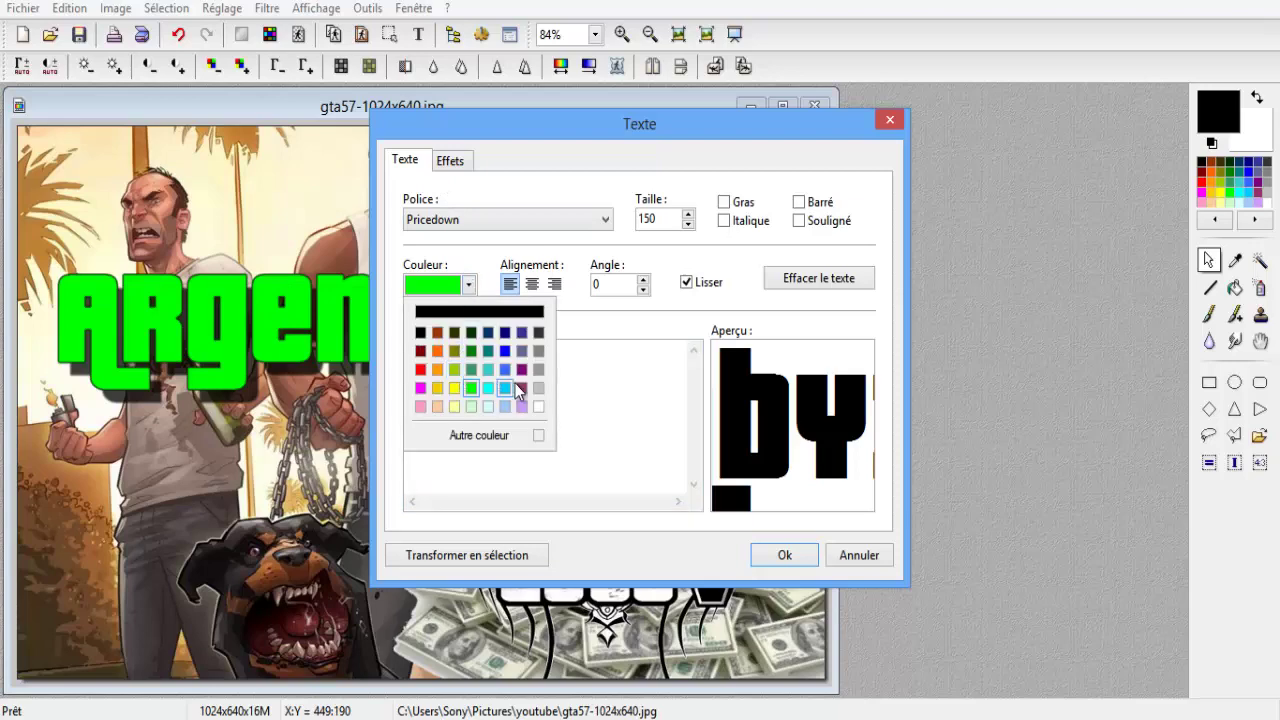
left_click(440, 183)
Step: Fill the 1.16 text with the Marbre03 pattern and insert it into the picture
left_click(449, 161)
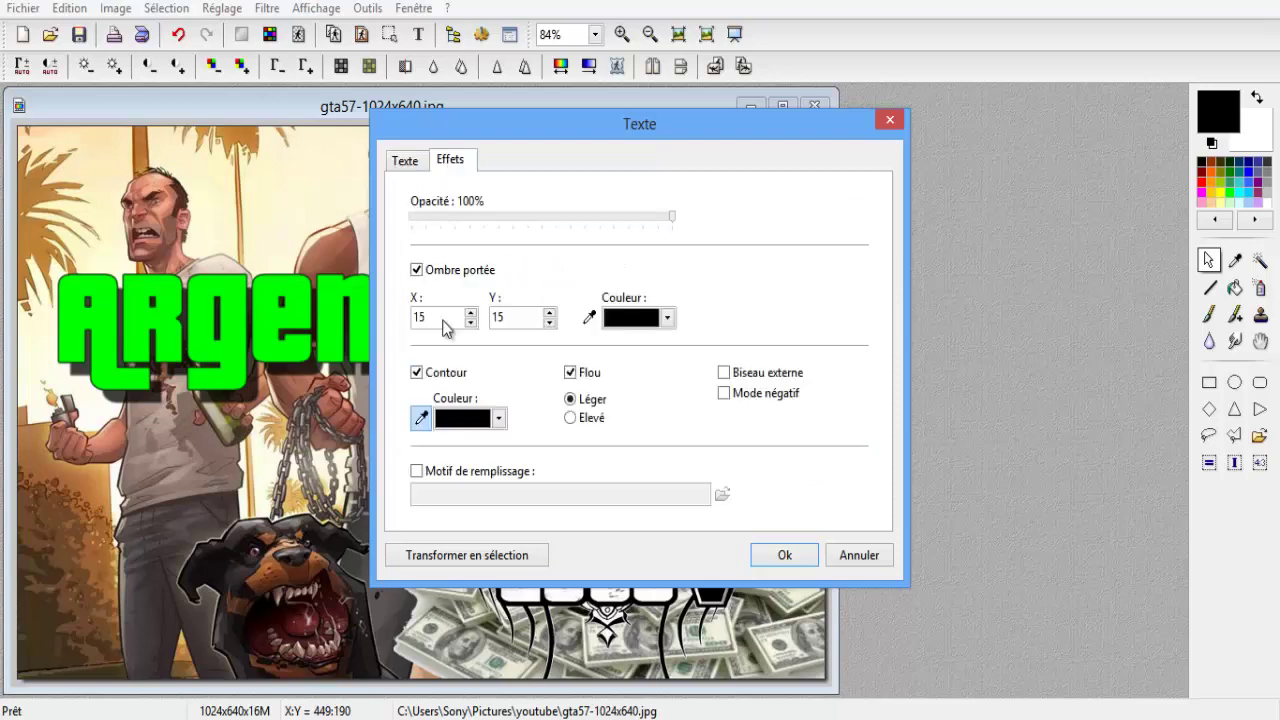
left_click(416, 474)
left_click(722, 493)
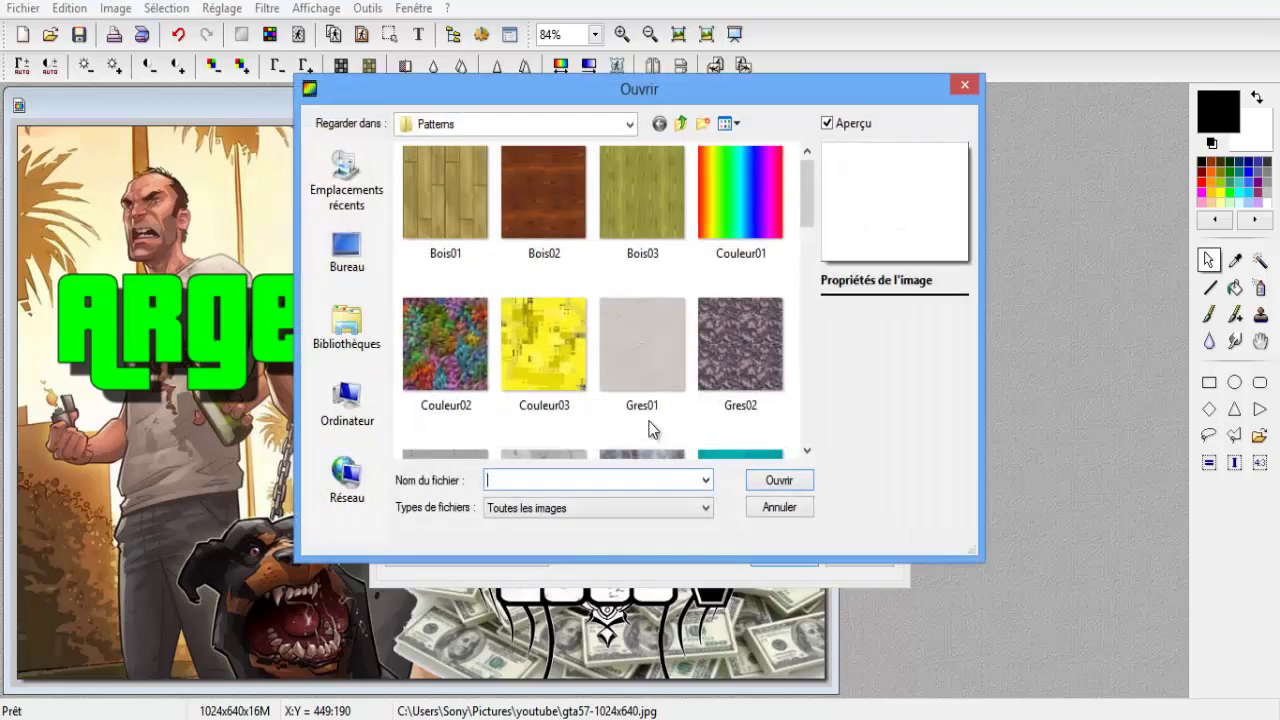
left_click_drag(806, 179, 811, 233)
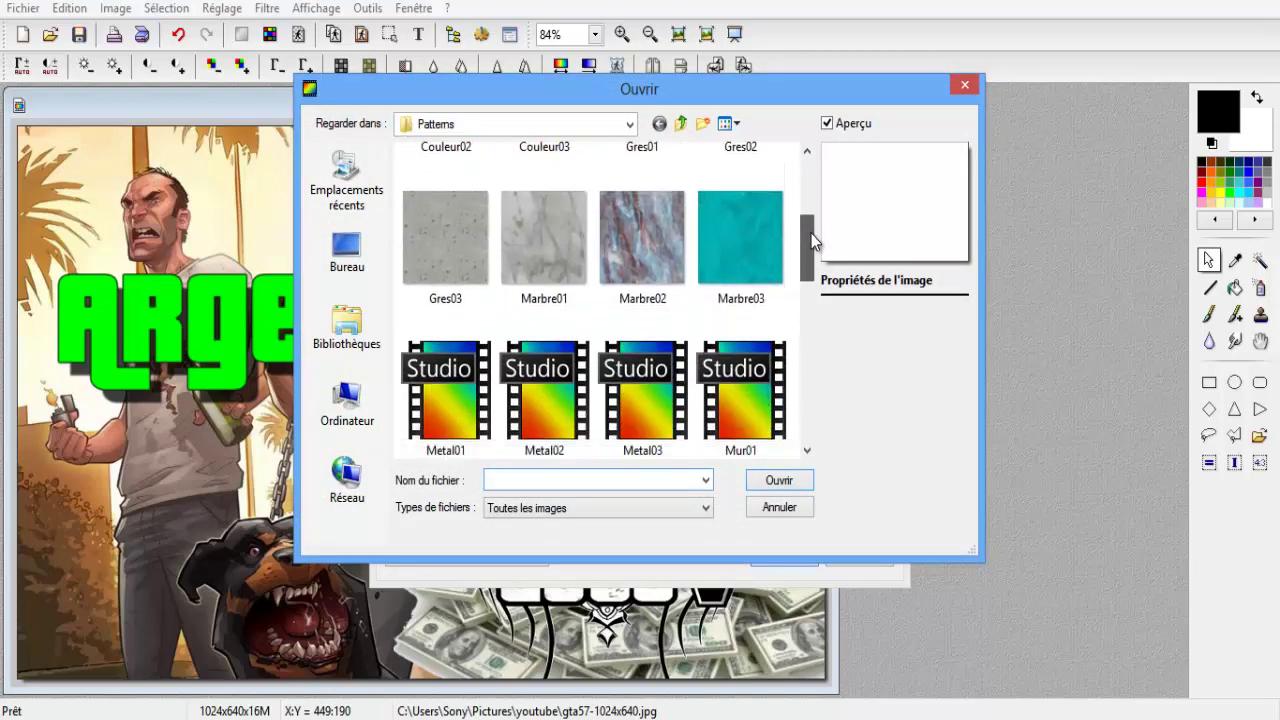
double_click(742, 250)
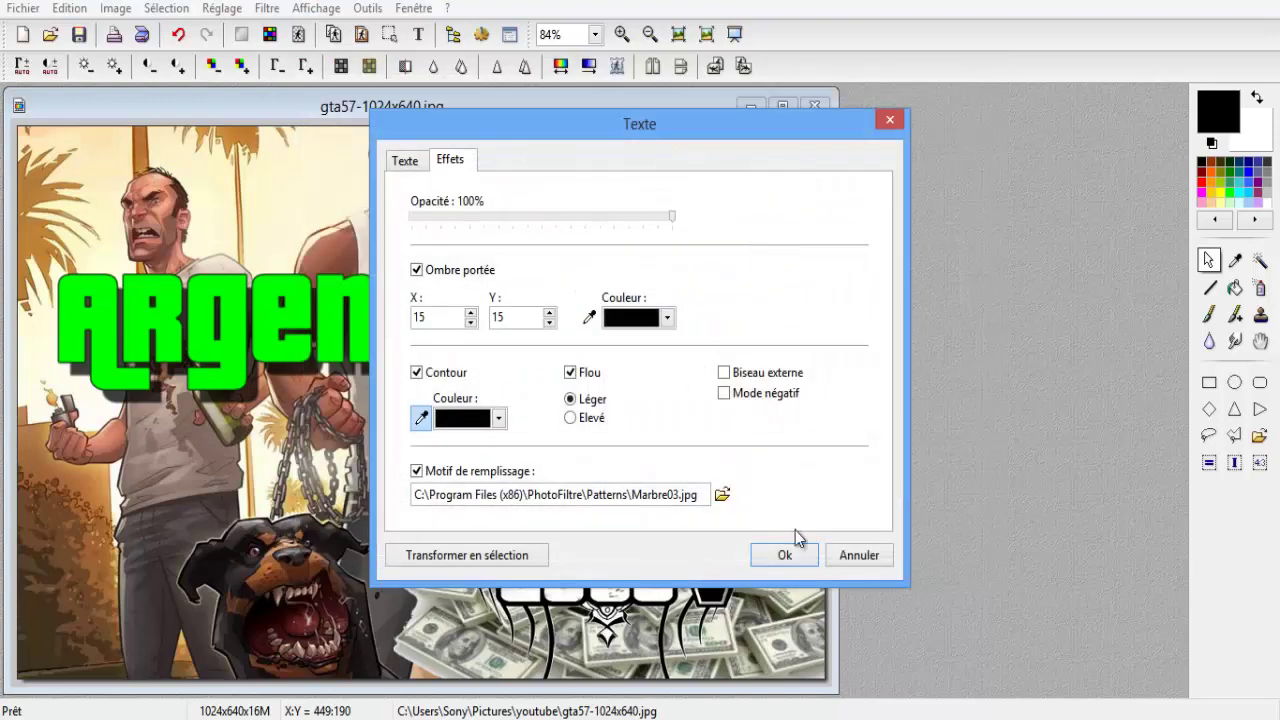
left_click(806, 560)
Step: Try the 1.16 text in the picture's upper-right corner, and place it at the lower left beside the dog
left_click_drag(436, 388, 728, 205)
key("Return")
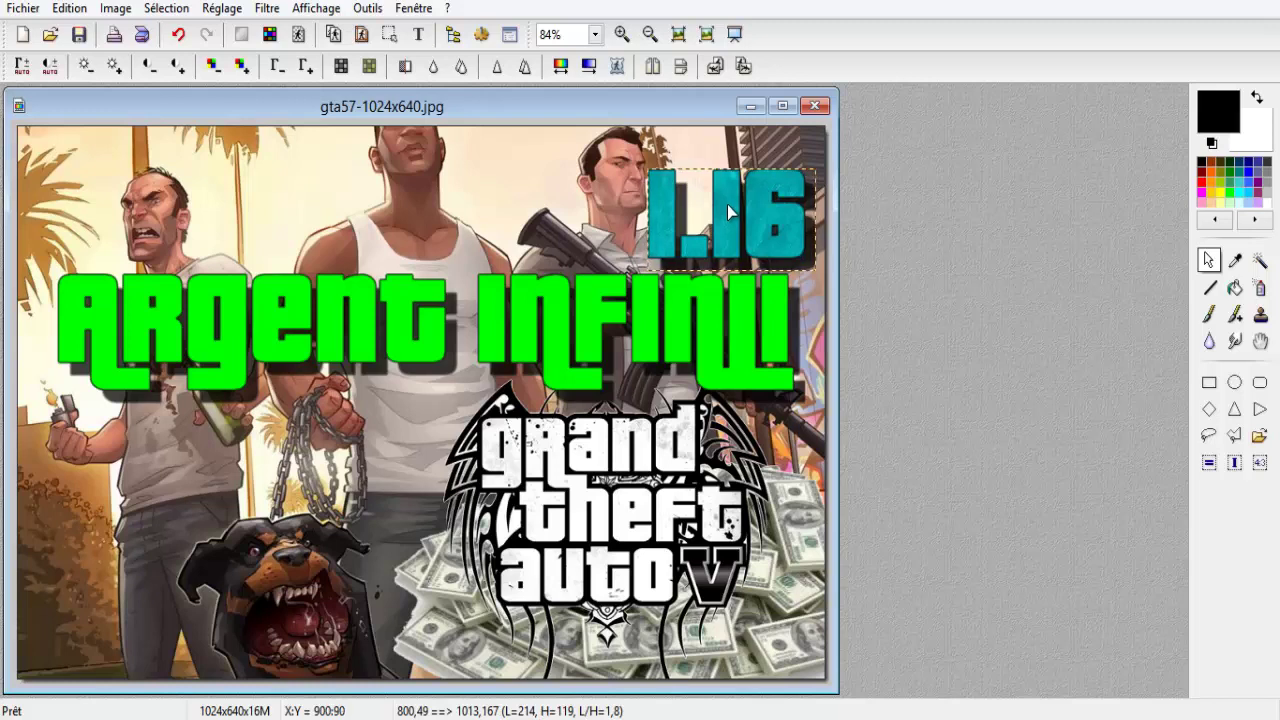
key("Return")
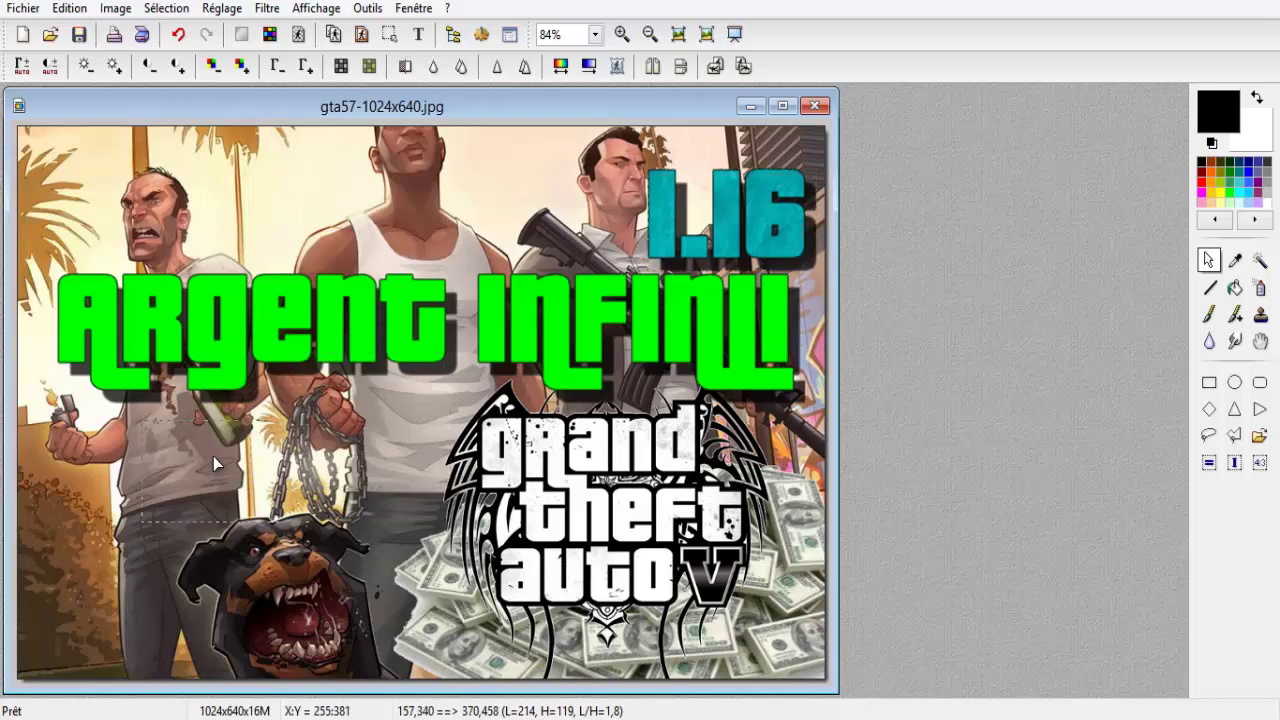
left_click_drag(213, 456, 114, 511)
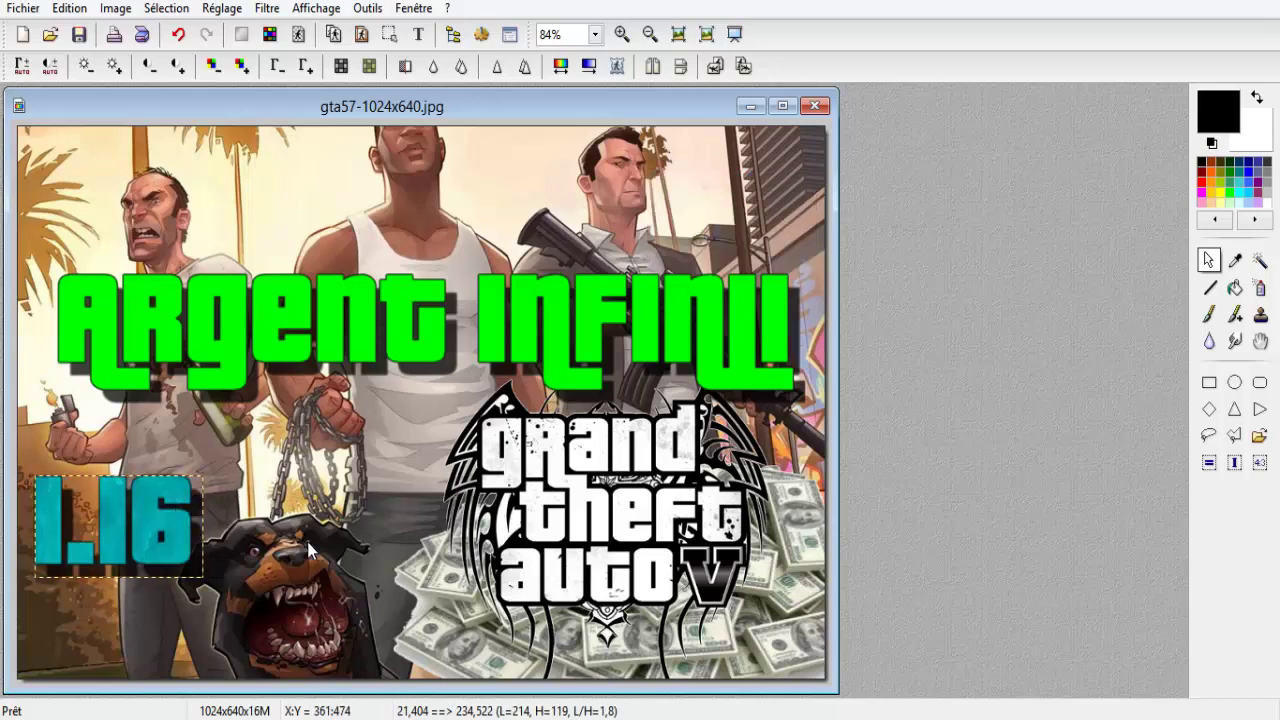
Step: Validate the 1.16 text at its place beside the dog so it merges into the picture
right_click(370, 494)
right_click(186, 516)
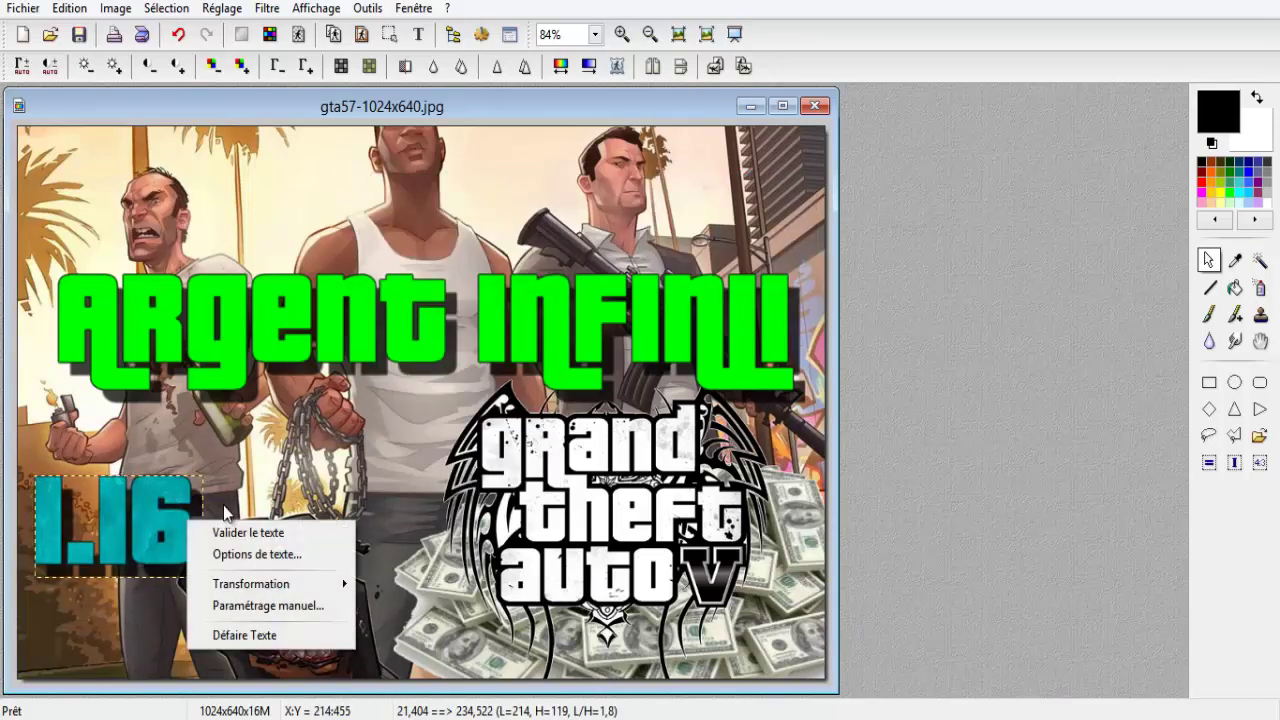
left_click(232, 531)
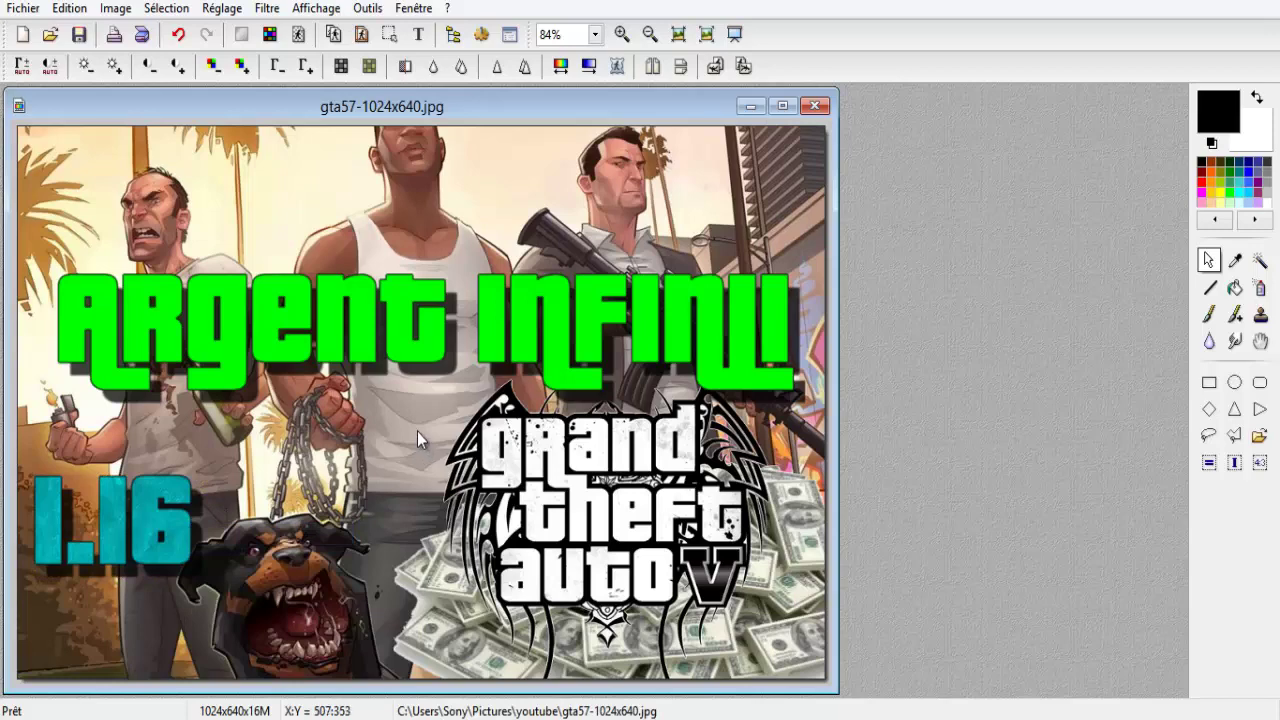
Step: Review the whole montage at 33% zoom with its window moved to the middle of the workspace
scroll(501, 391, "up", 3)
scroll(501, 391, "down", 4)
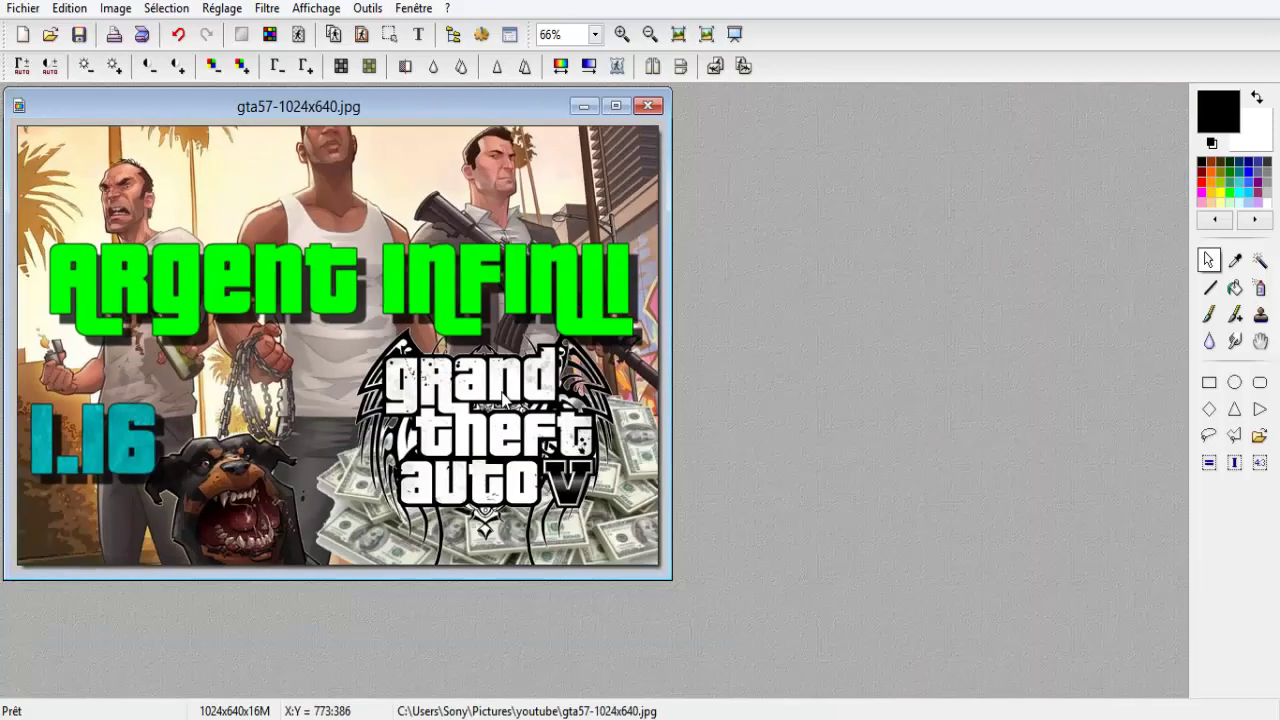
scroll(532, 440, "down", 2)
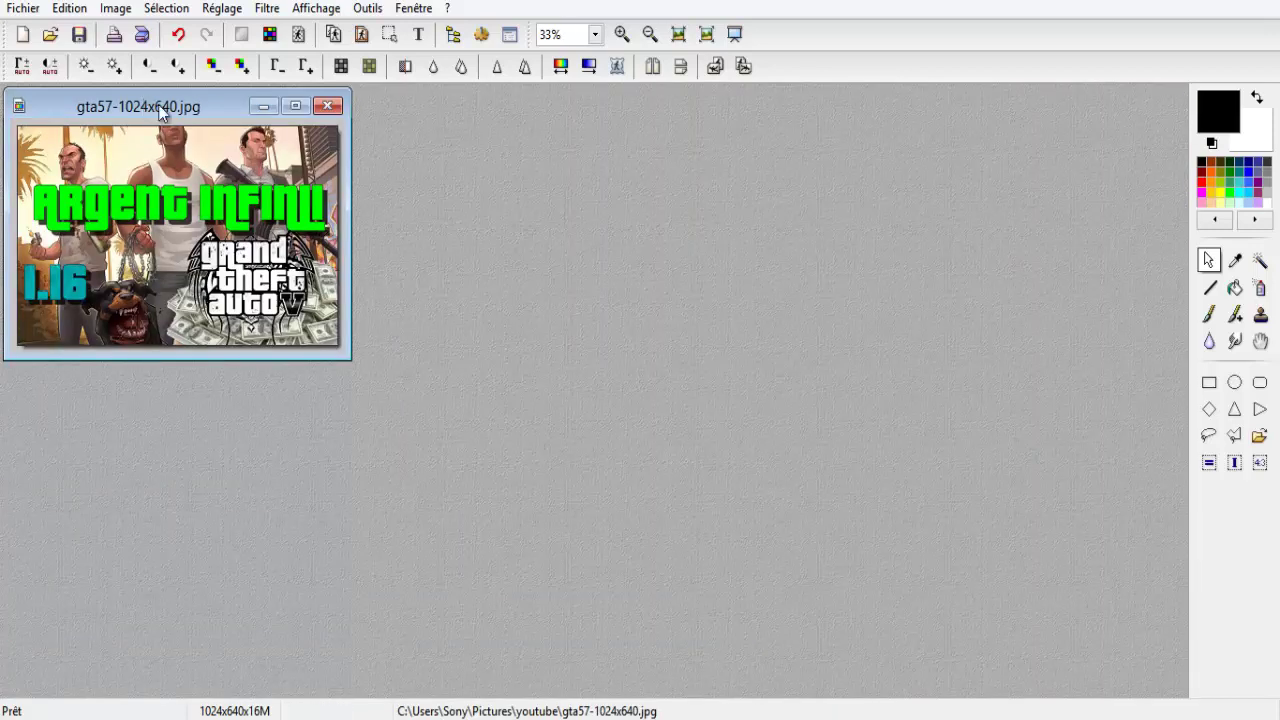
left_click_drag(160, 113, 640, 238)
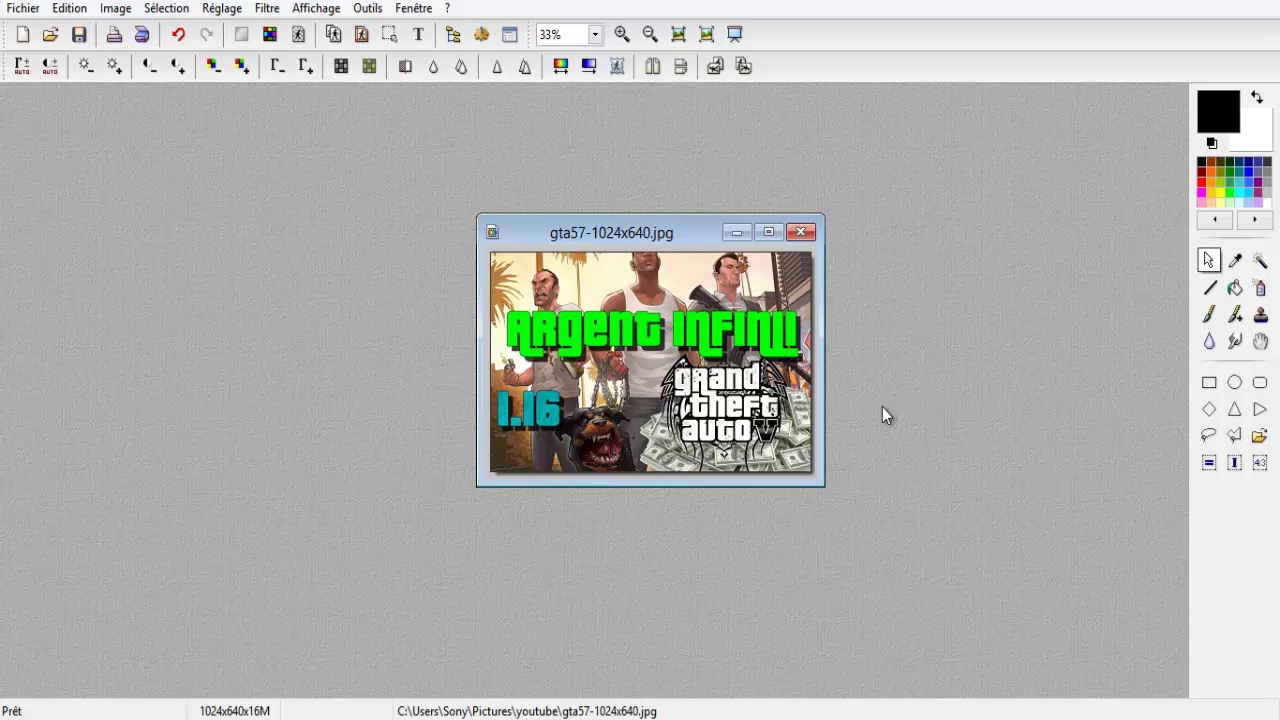
Step: Save the montage as a new JPEG named "minia gta 5" in the youtube folder, with compression 90 and standard format
left_click(24, 10)
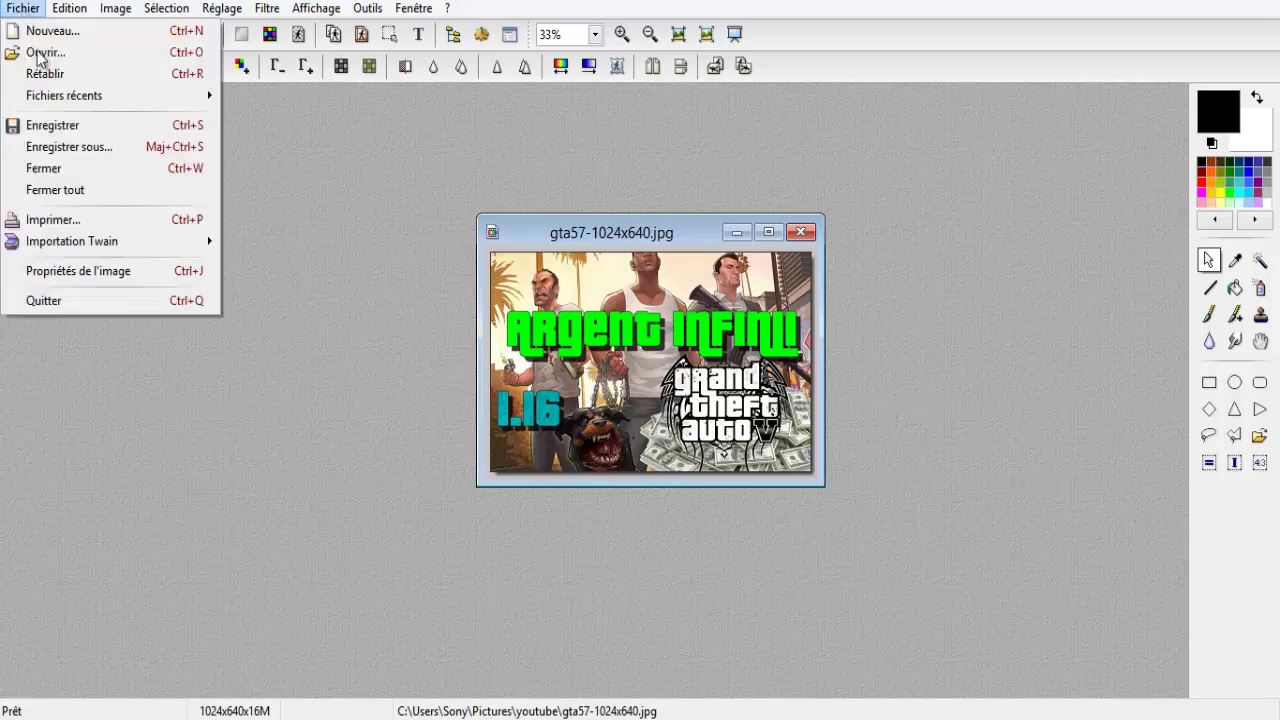
left_click(65, 150)
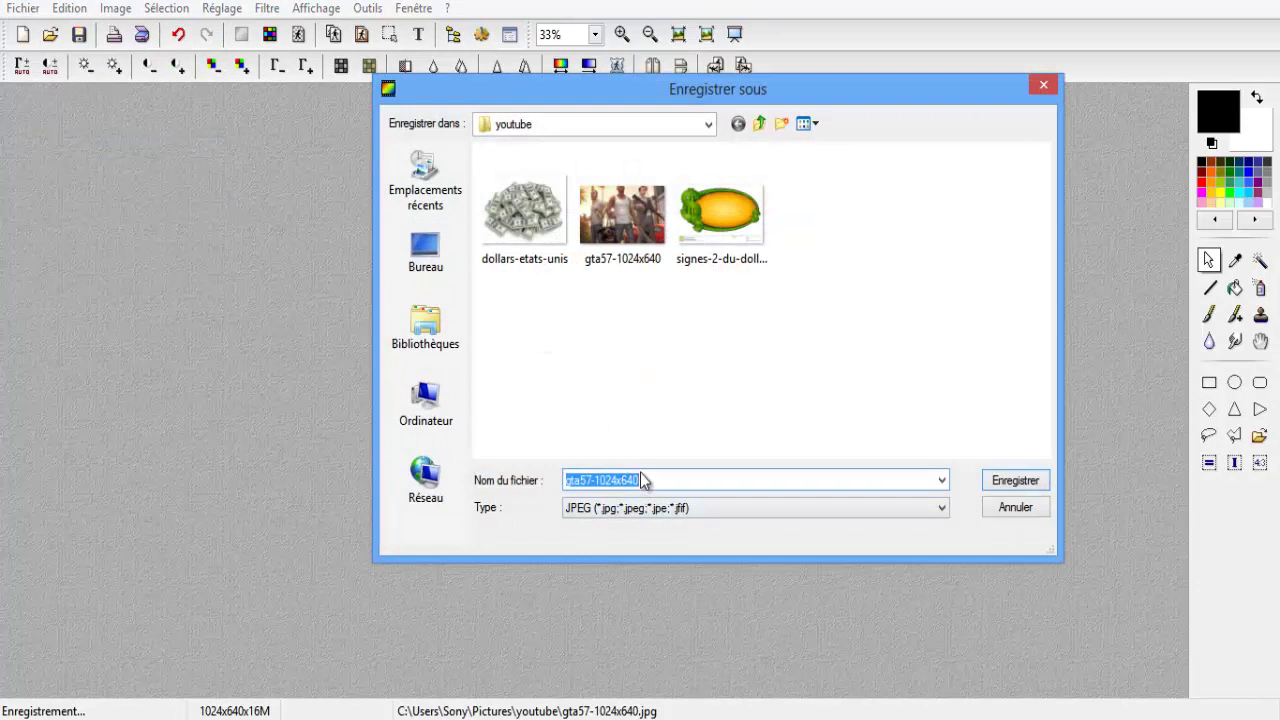
type("minia gta 5")
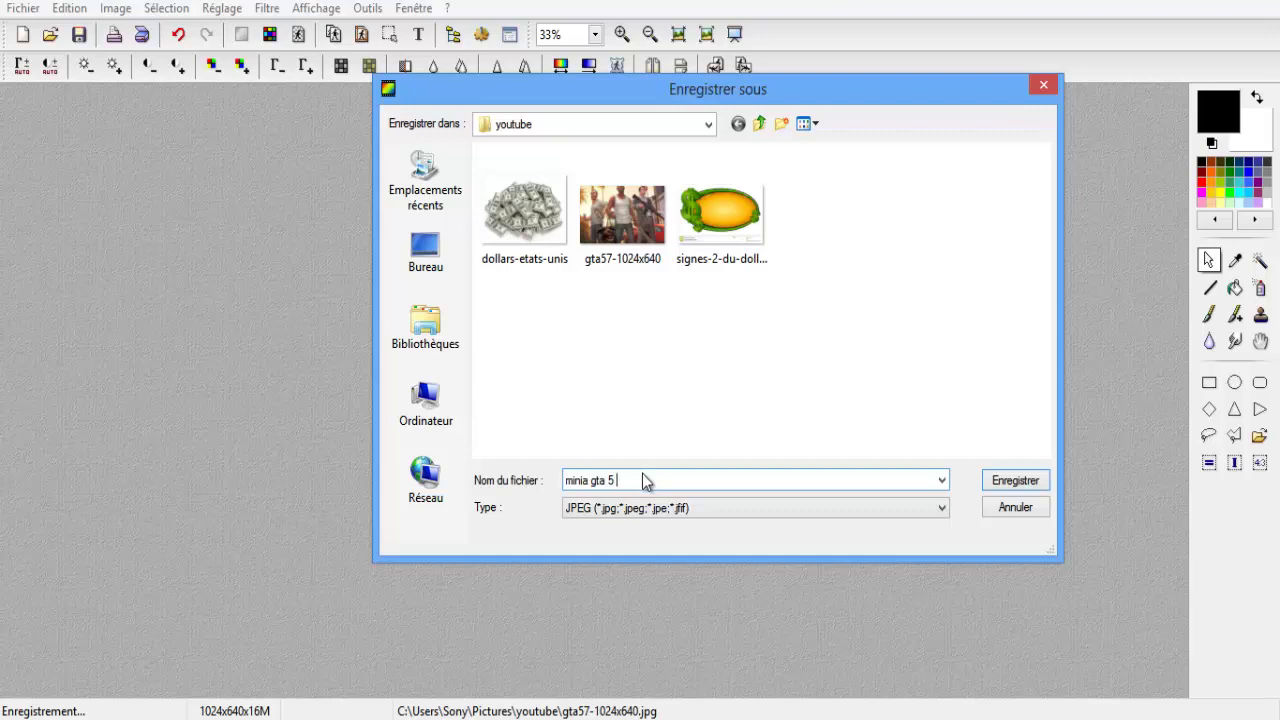
left_click(906, 510)
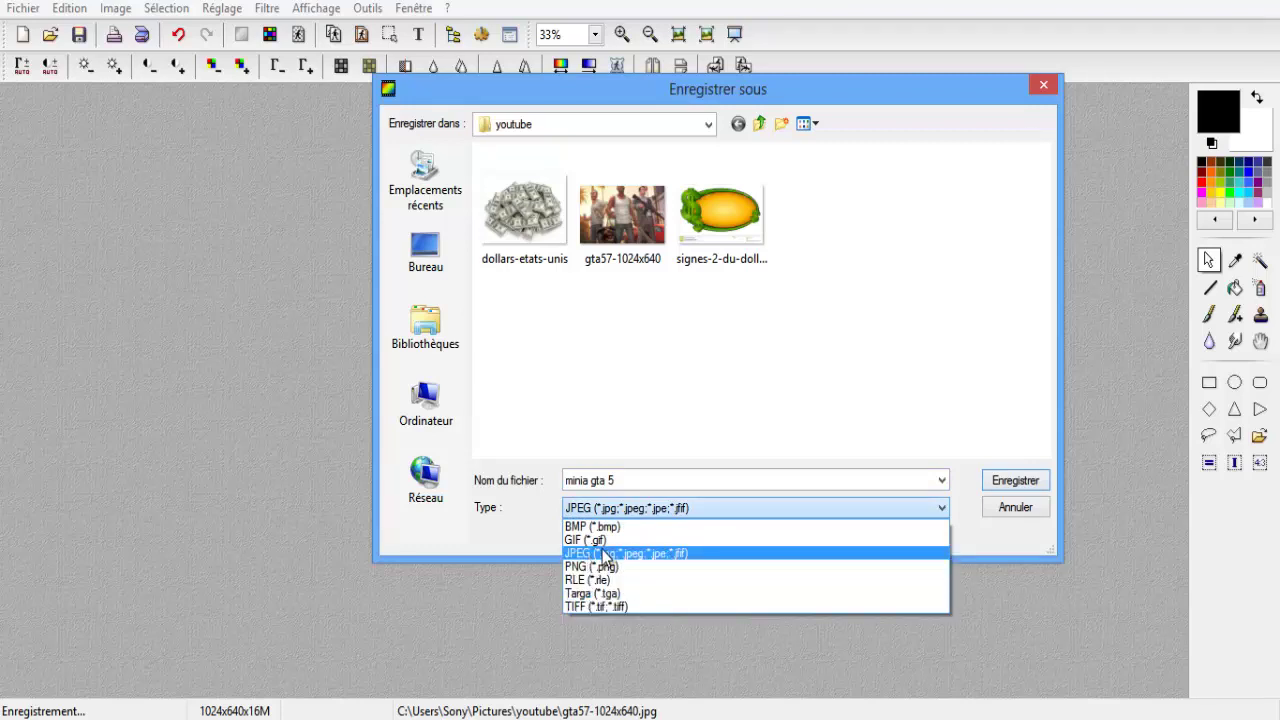
left_click(618, 555)
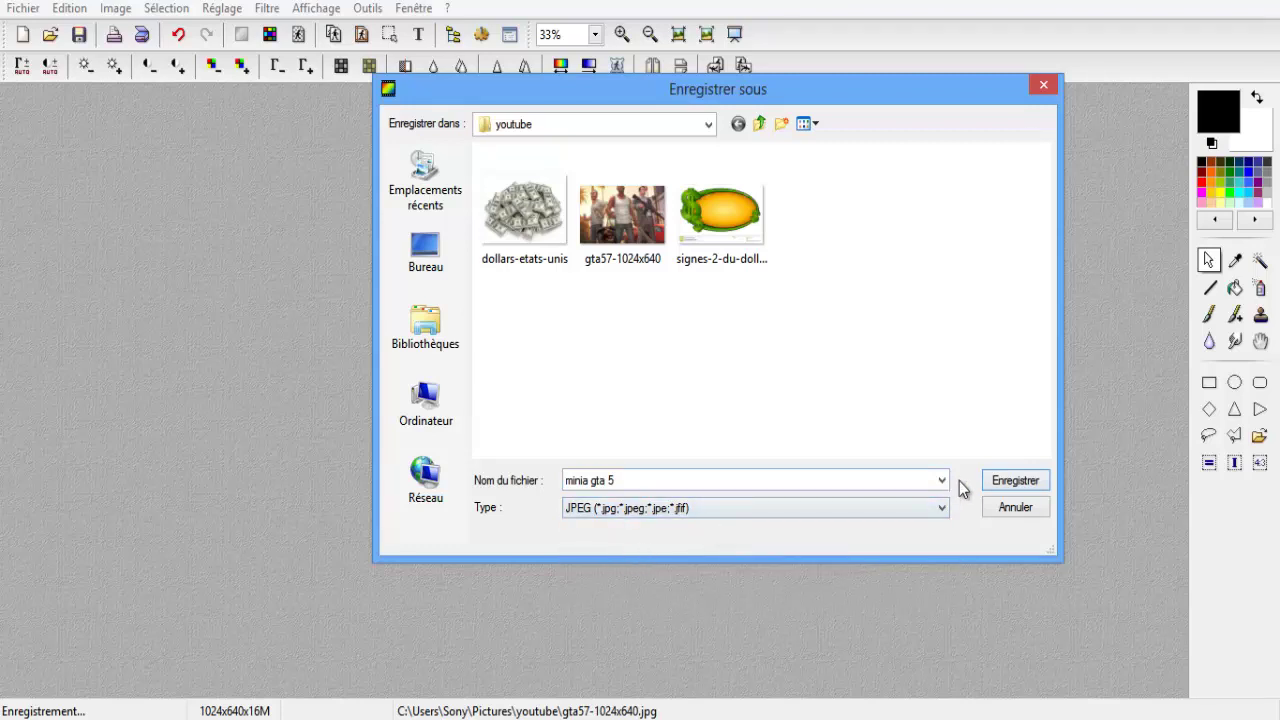
left_click(1012, 482)
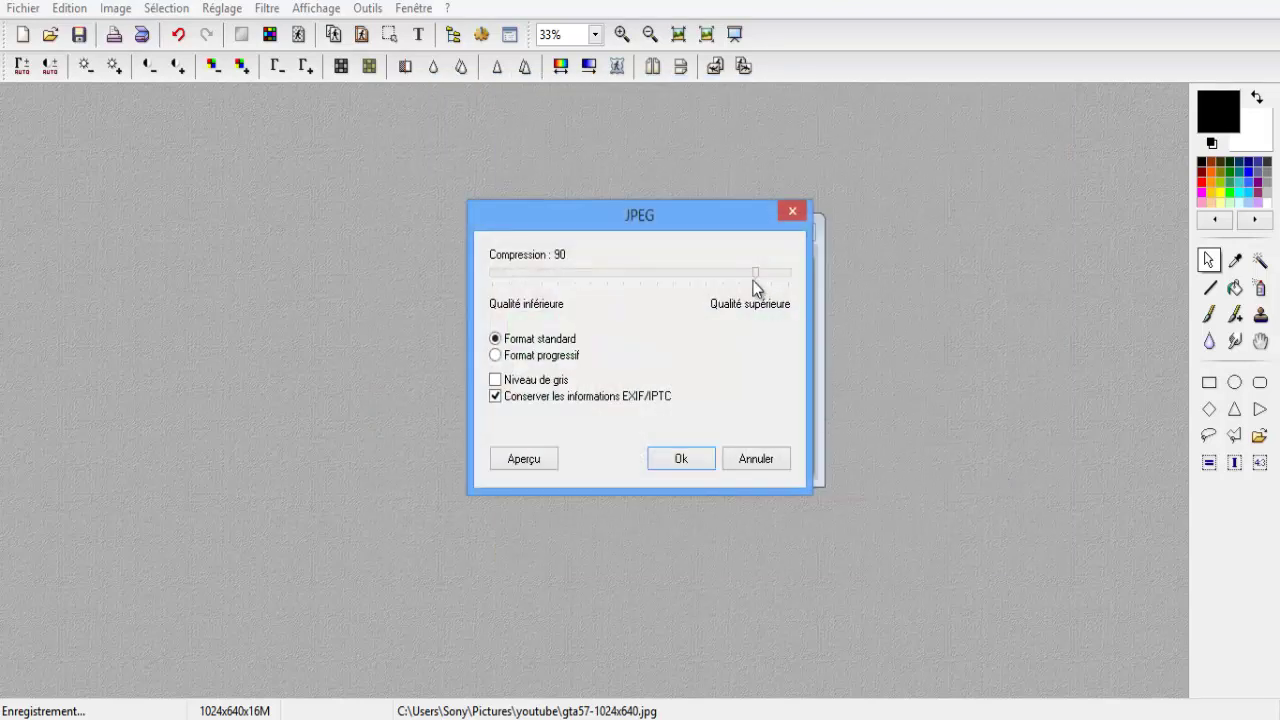
left_click(681, 458)
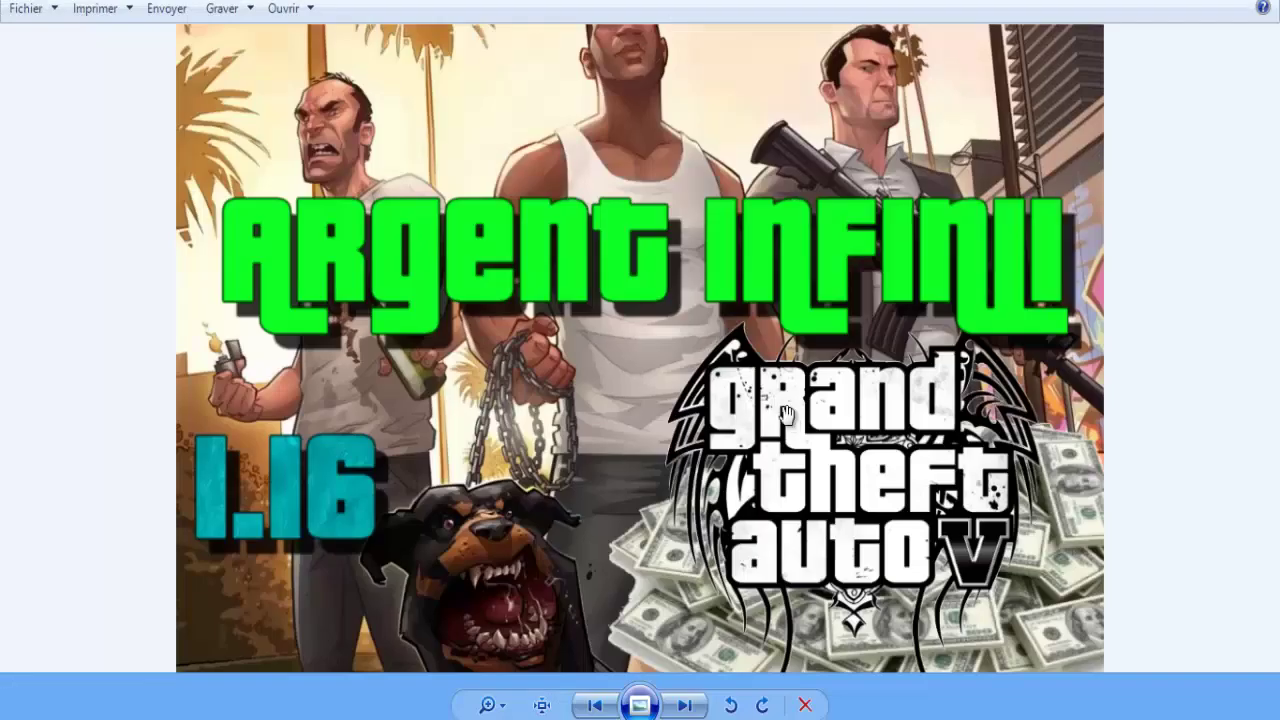
Step: Examine the saved montage in the Windows photo viewer, enlarged and at full-picture size
scroll(786, 413, "up", 2)
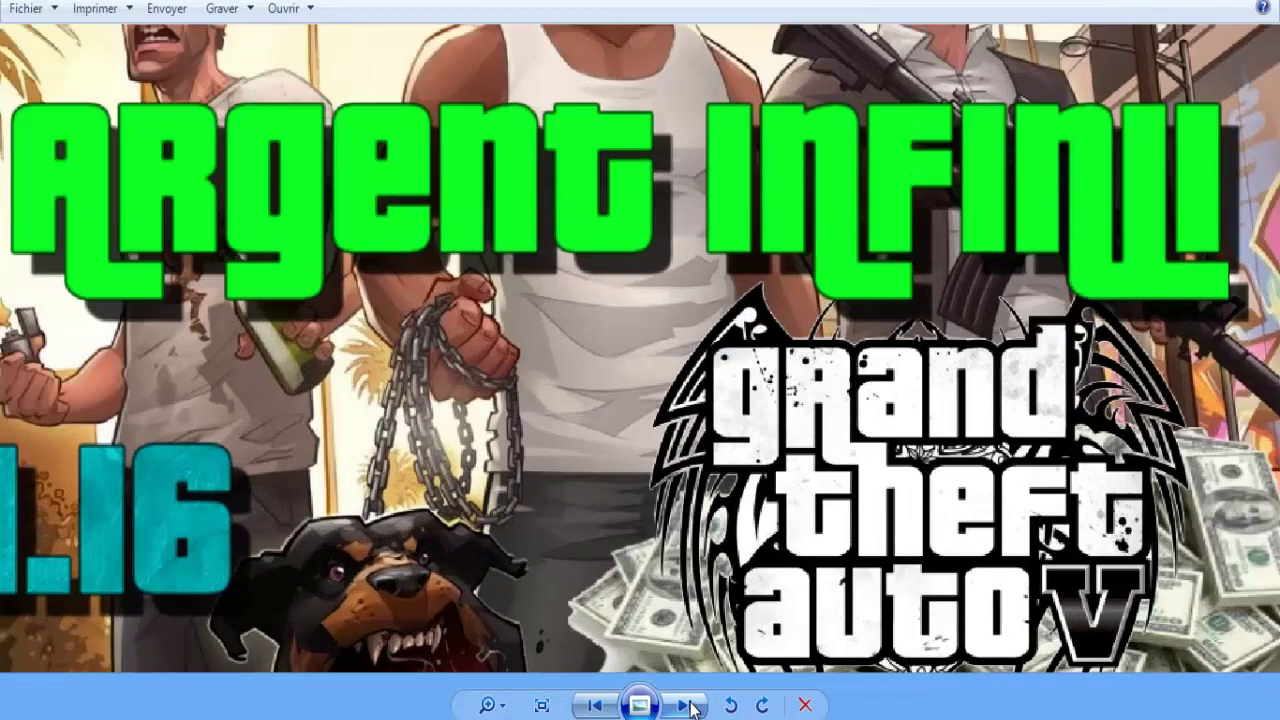
scroll(678, 572, "down", 2)
left_click(501, 707)
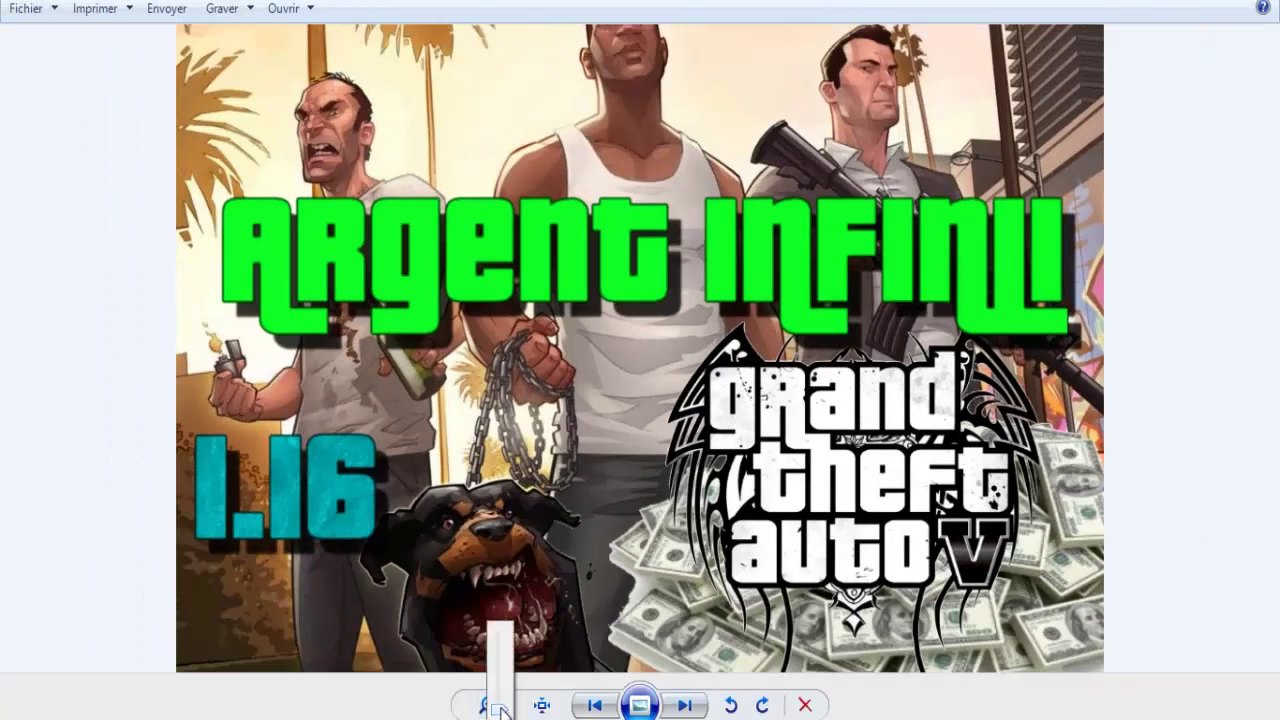
left_click(1203, 175)
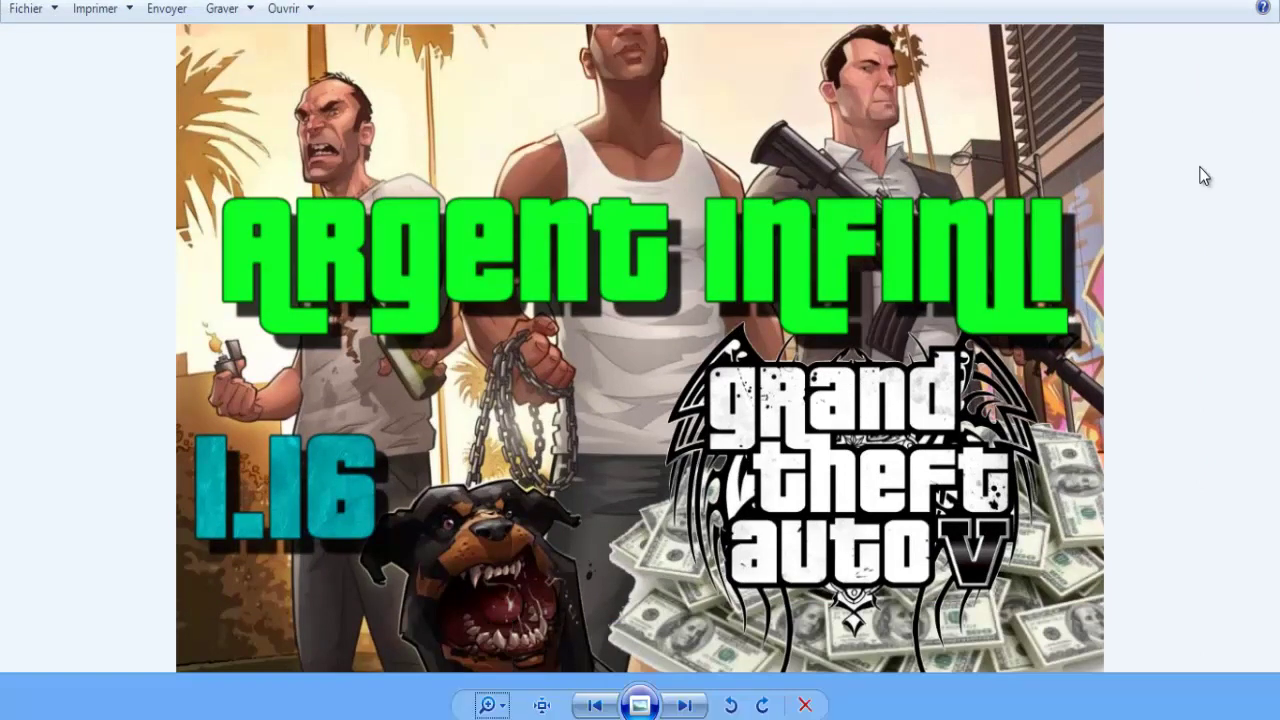